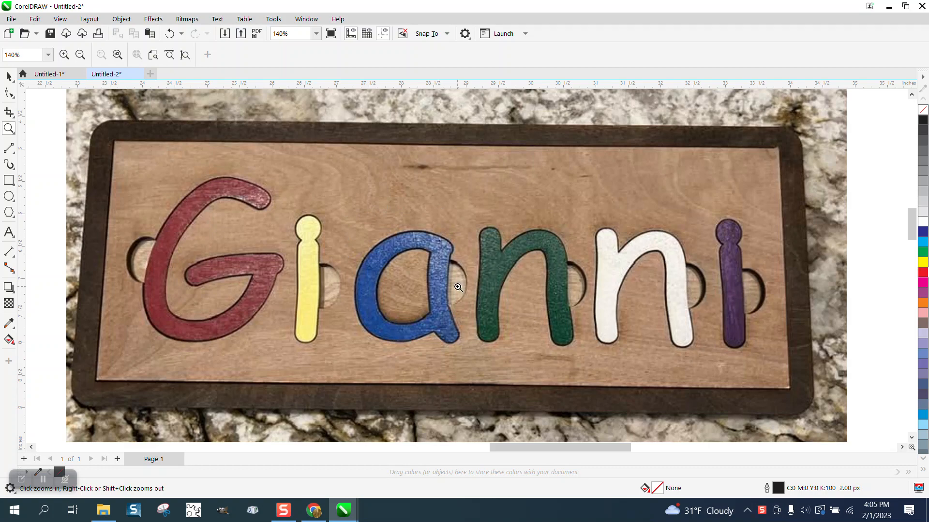
# Examine the reference photo of the wooden name puzzle, including its letters, finger notches and frame
pyautogui.scroll(-1, 575, 274)
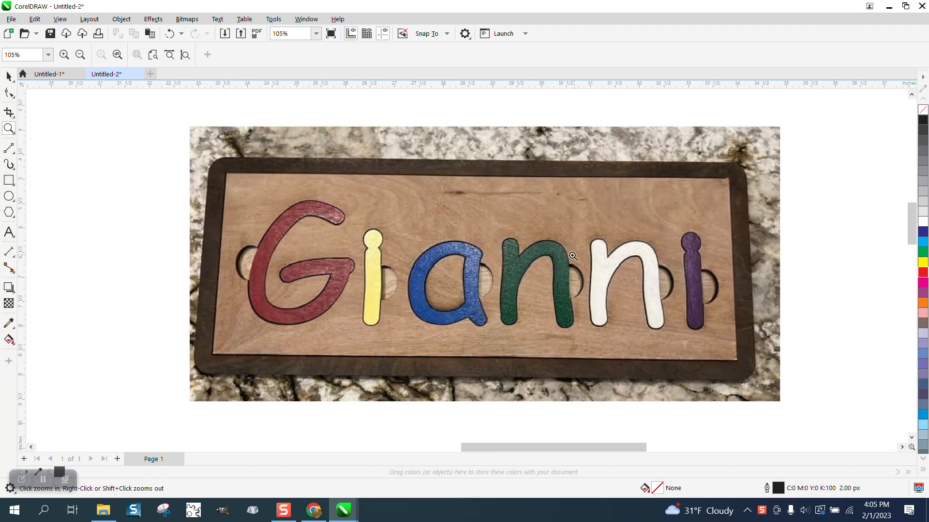
pyautogui.scroll(-1, 334, 193)
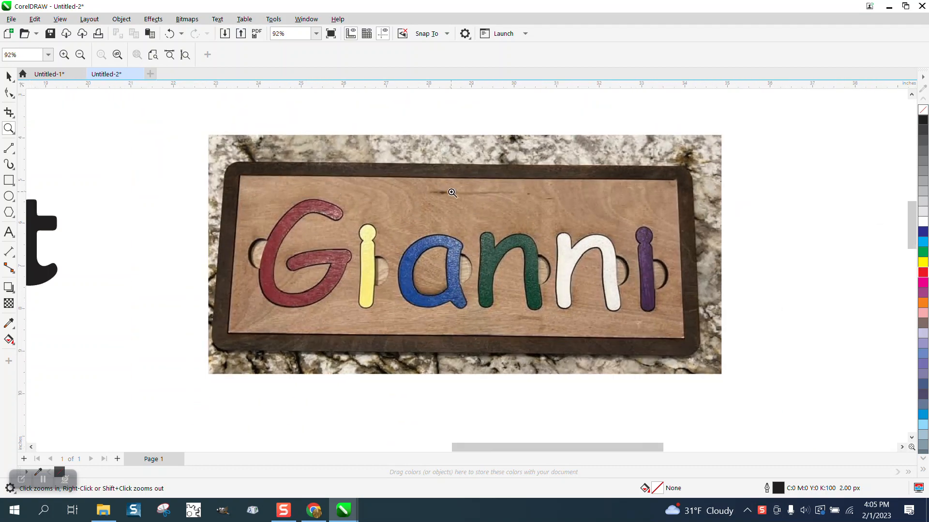
pyautogui.scroll(-1, 461, 196)
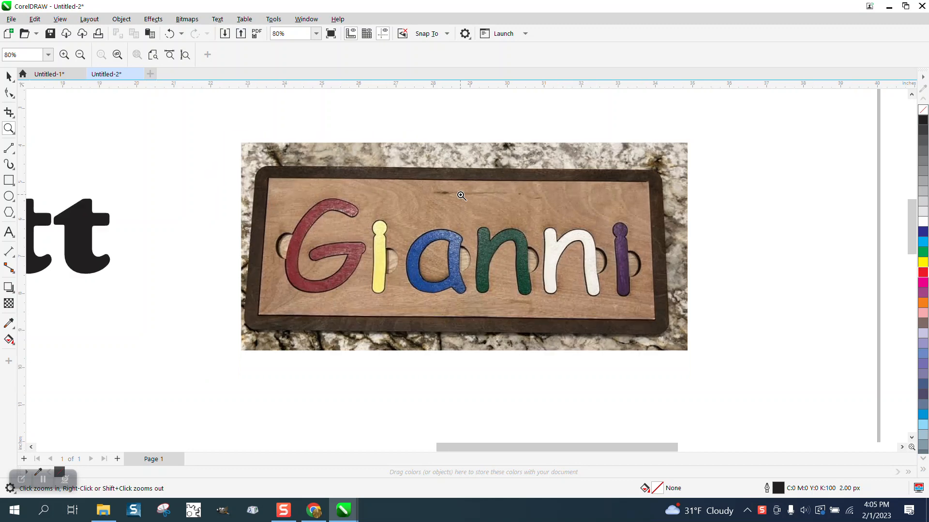
pyautogui.moveTo(294, 189); pyautogui.dragTo(651, 321)
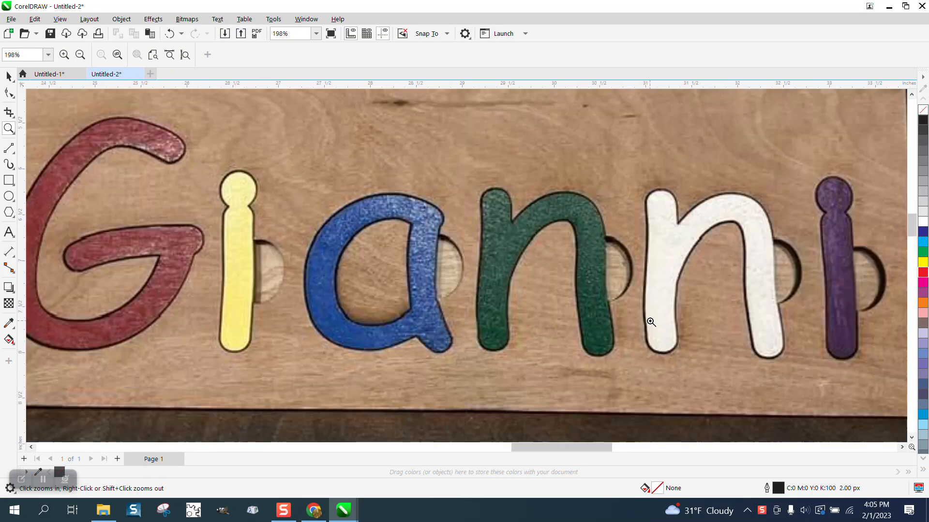
pyautogui.scroll(-1, 617, 283)
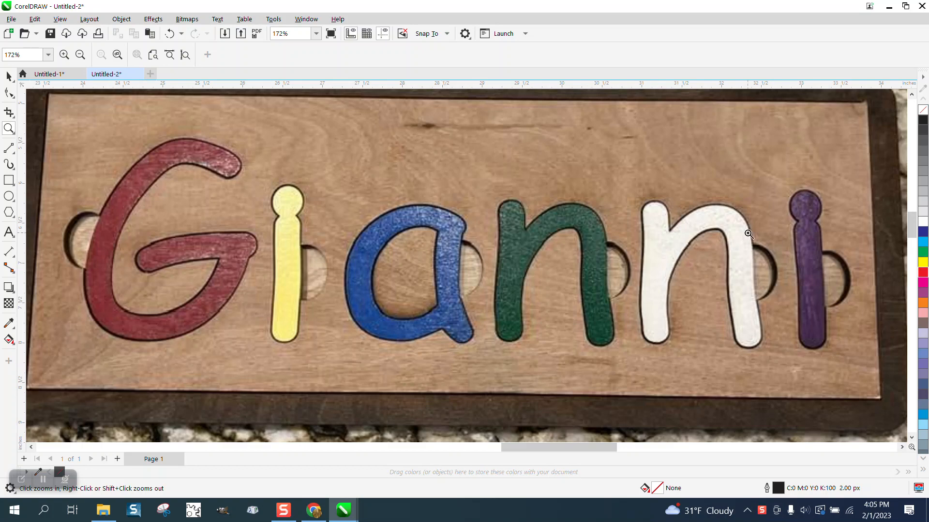
pyautogui.rightClick(393, 229)
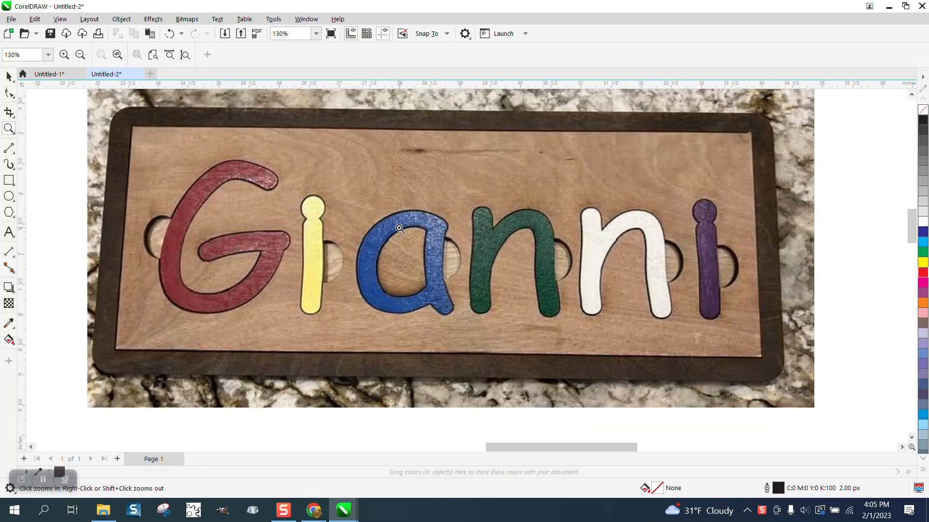
pyautogui.rightClick(405, 224)
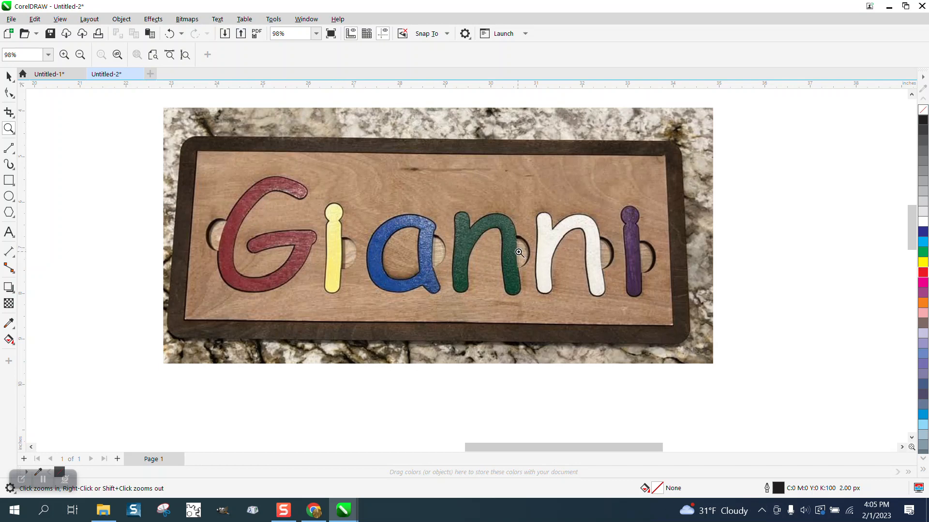
pyautogui.rightClick(668, 261)
# Shift the name text about 1.5 inches to the left and spread its letter spacing to a total width of about 11.18 inches
pyautogui.click(8, 76)
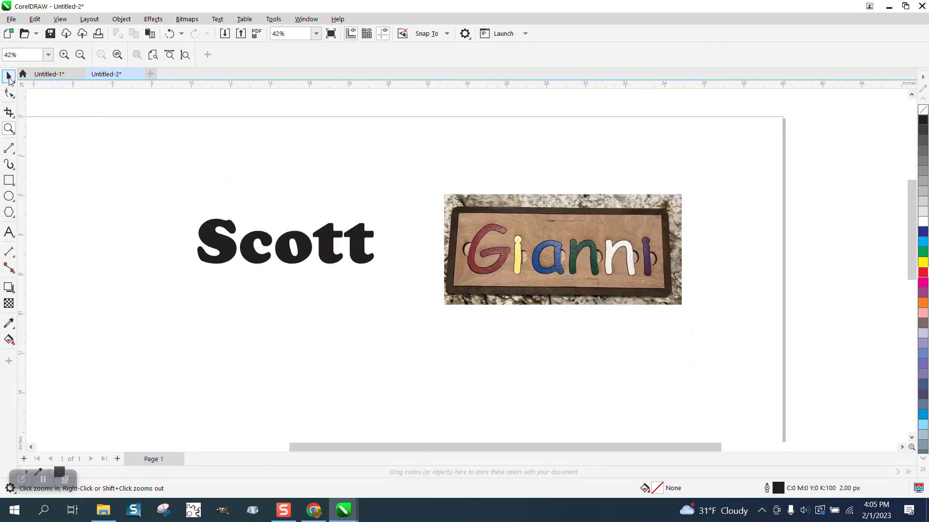
pyautogui.press('z')
pyautogui.moveTo(183, 204); pyautogui.dragTo(422, 290)
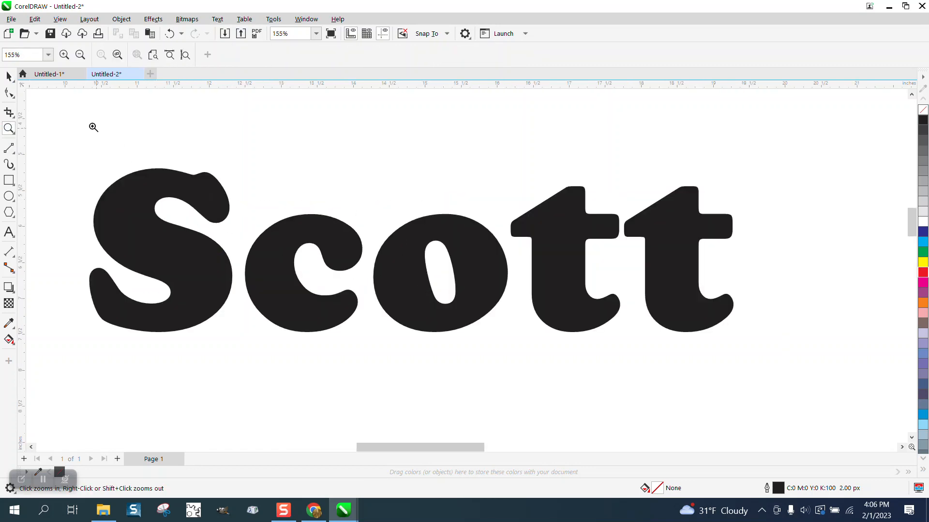
pyautogui.click(9, 76)
pyautogui.click(289, 231)
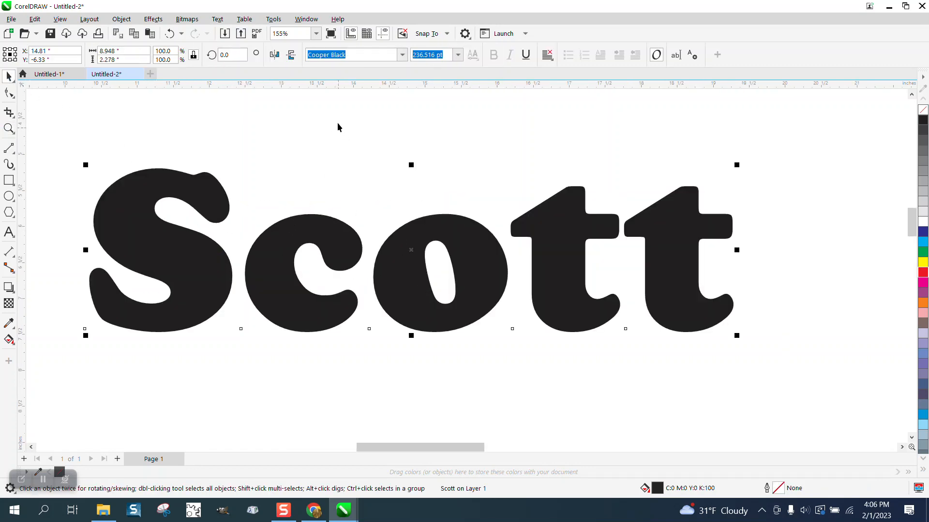
pyautogui.scroll(-3, 331, 175)
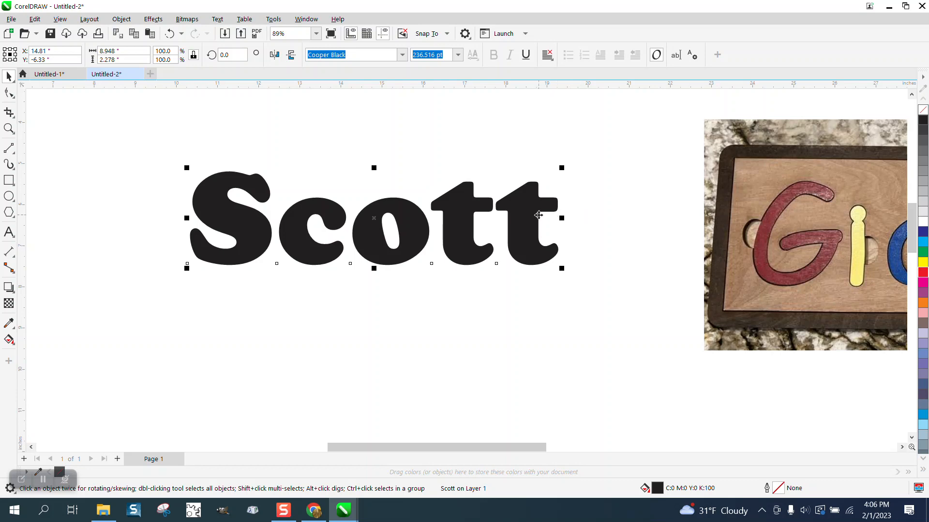
pyautogui.moveTo(539, 215); pyautogui.dragTo(475, 218)
pyautogui.scroll(-2, 450, 209)
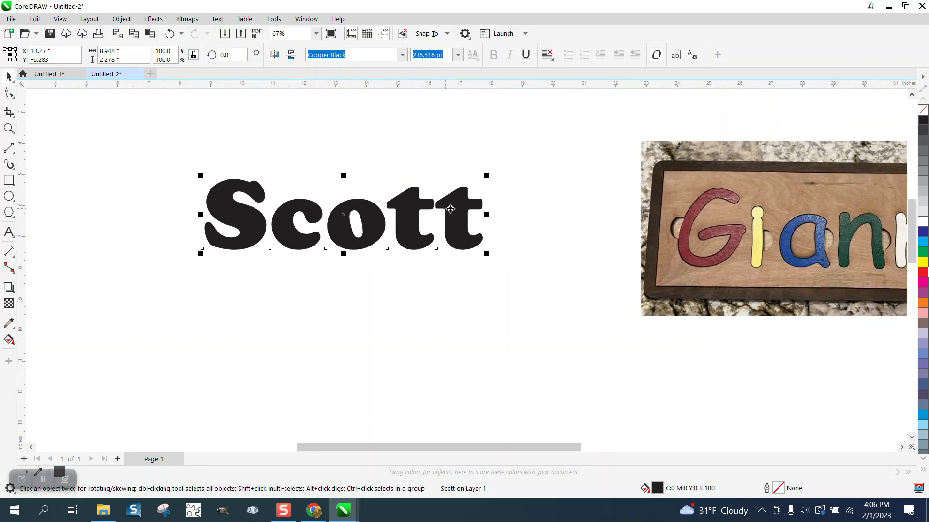
pyautogui.click(14, 96)
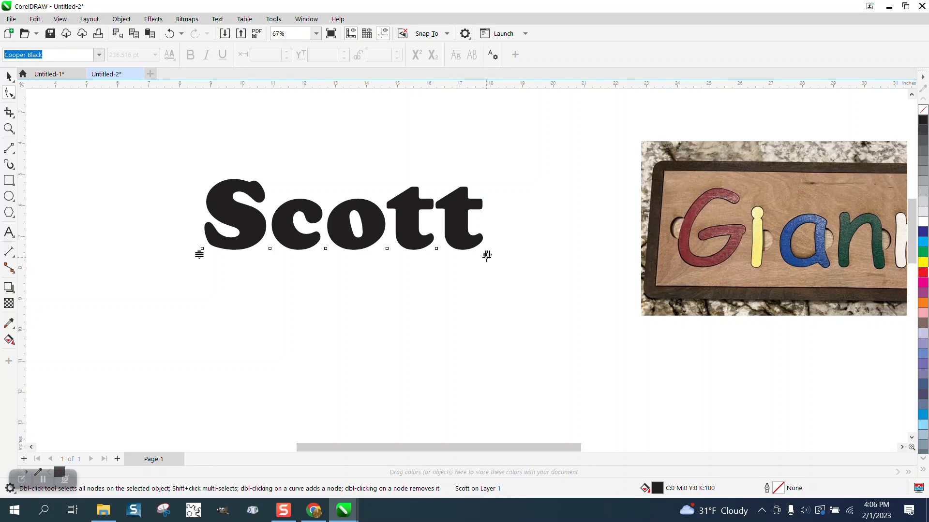
pyautogui.moveTo(488, 256); pyautogui.dragTo(551, 254)
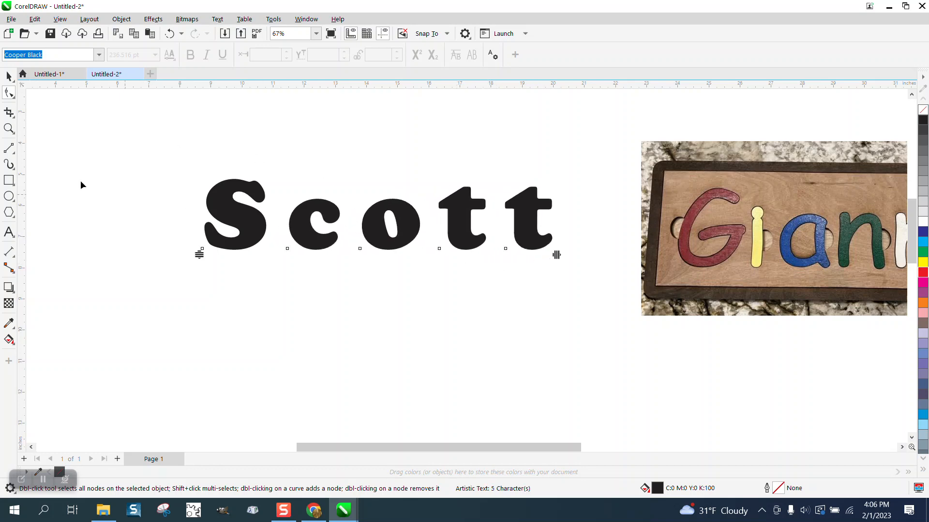
# Remove the name text's fill and give it a red outline
pyautogui.click(8, 76)
pyautogui.click(923, 110)
pyautogui.rightClick(923, 120)
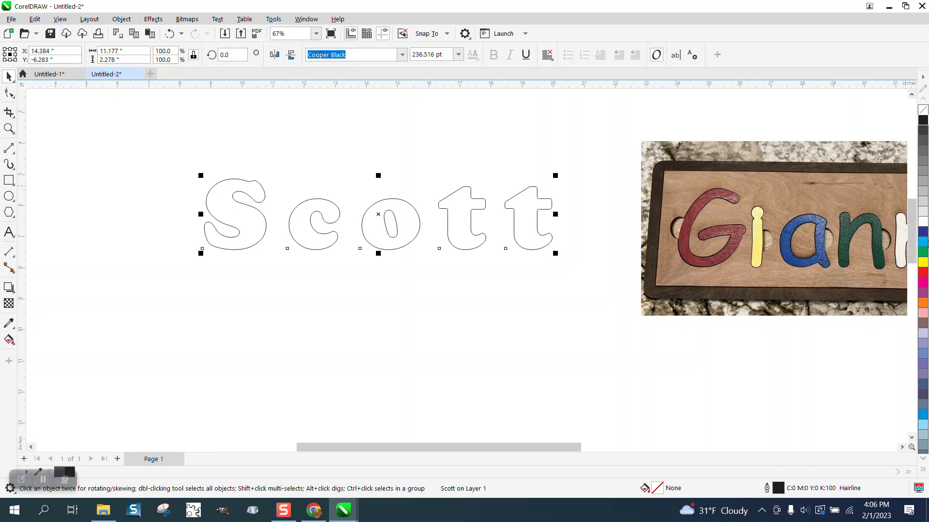
pyautogui.rightClick(923, 273)
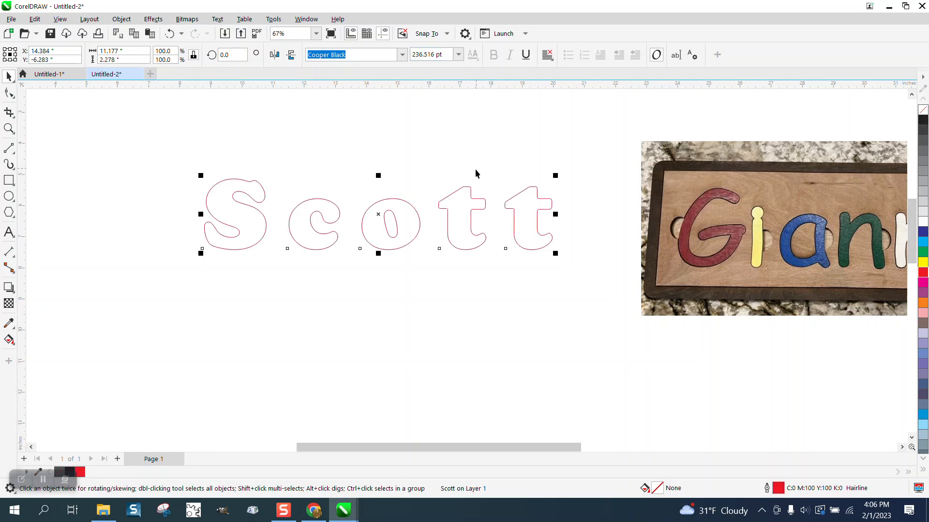
# Convert the red-outlined name text to curves
pyautogui.click(469, 190)
pyautogui.click(446, 167)
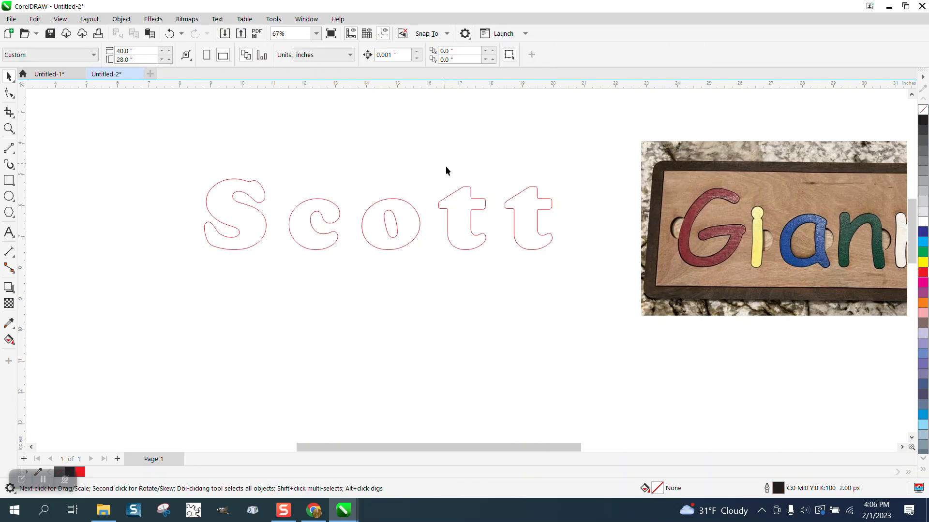
pyautogui.click(460, 193)
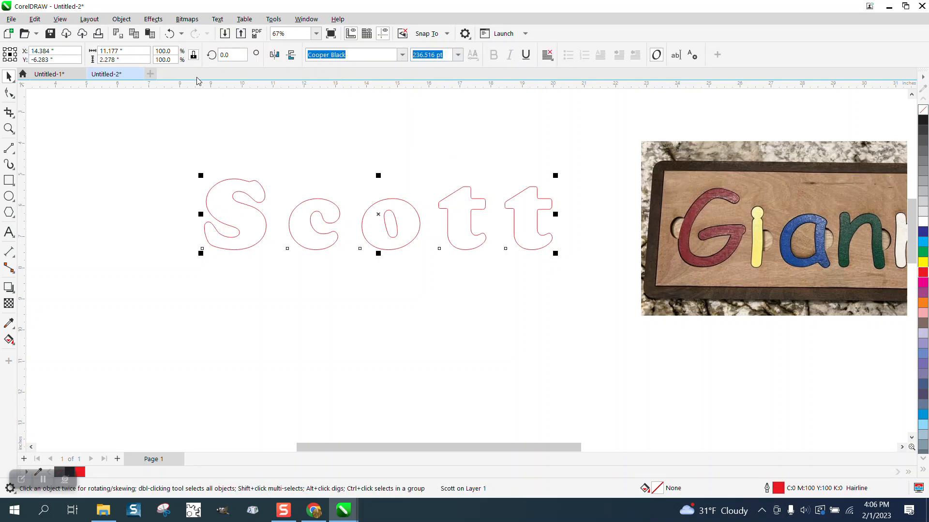
pyautogui.click(121, 19)
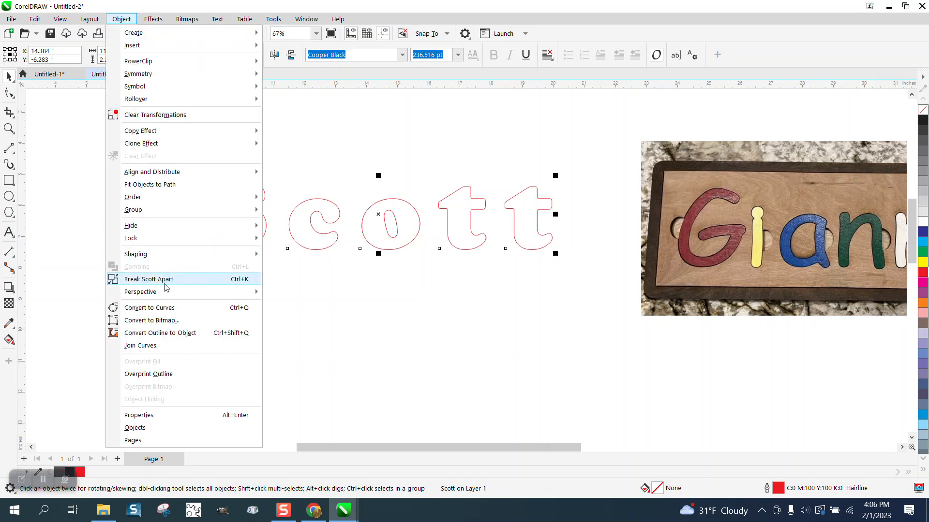
pyautogui.click(165, 308)
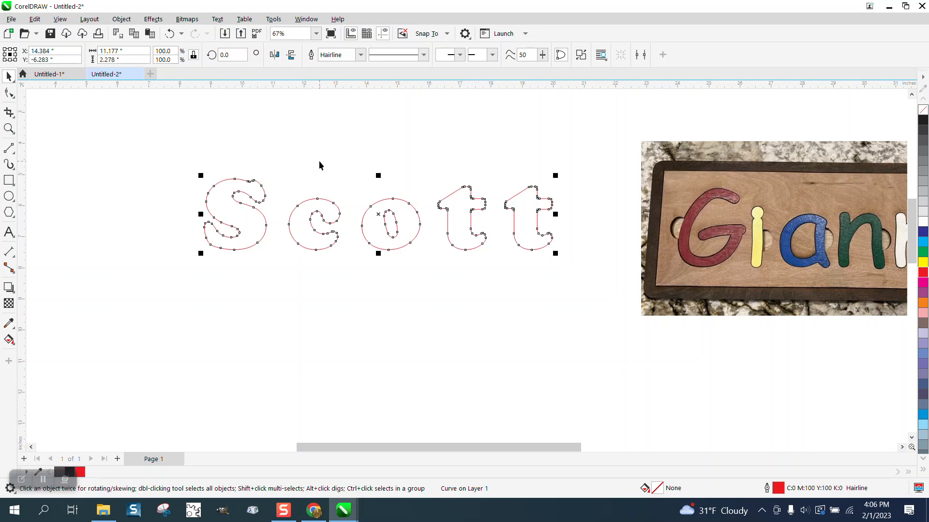
# Compare the puzzle photo's finger notches, letter pockets and frame with the outlined name
pyautogui.scroll(-1, 320, 164)
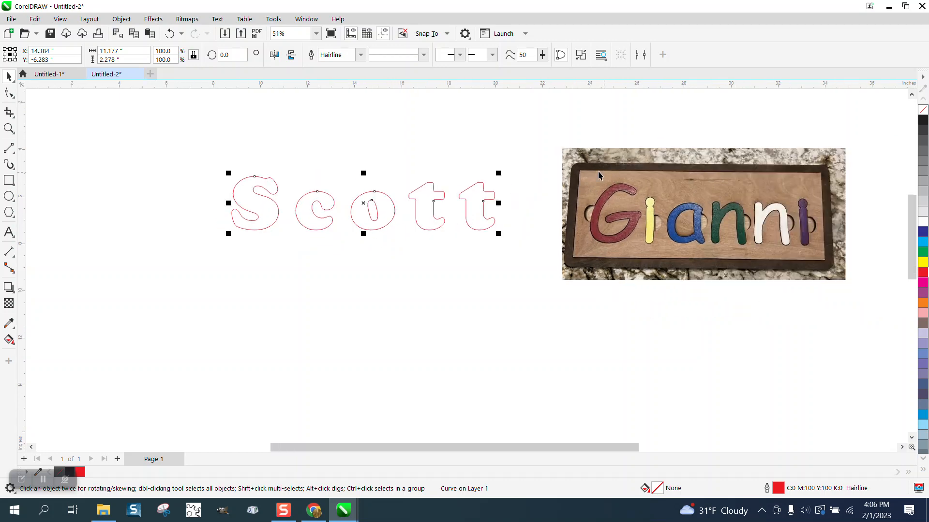
pyautogui.click(8, 128)
pyautogui.moveTo(544, 154); pyautogui.dragTo(901, 298)
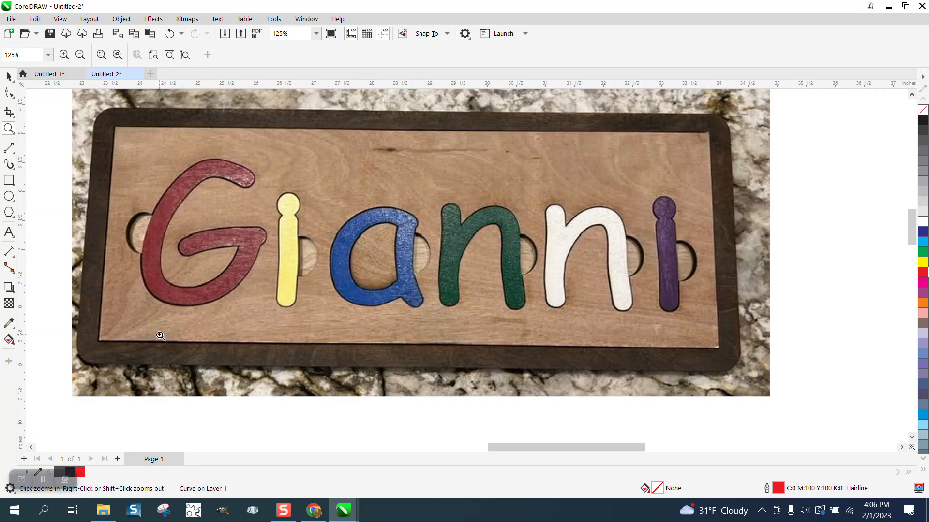
pyautogui.scroll(-2, 494, 232)
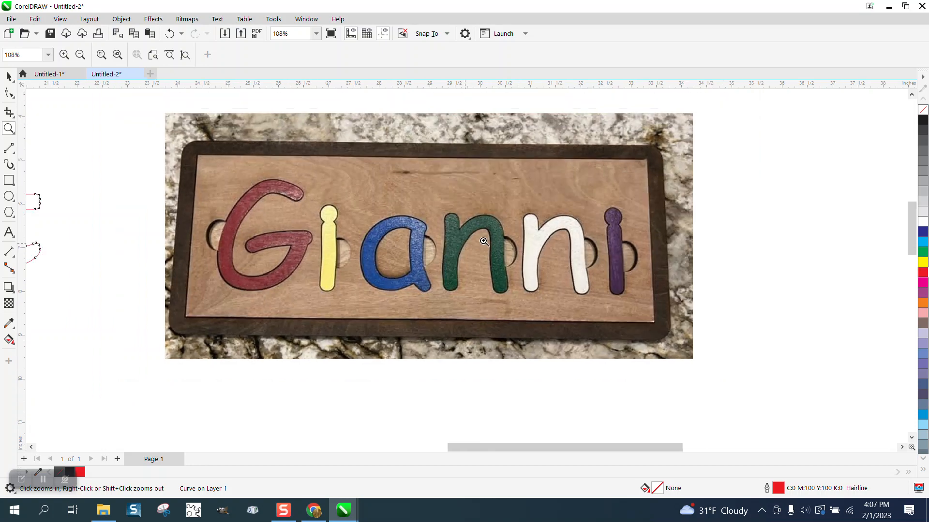
pyautogui.scroll(-2, 518, 234)
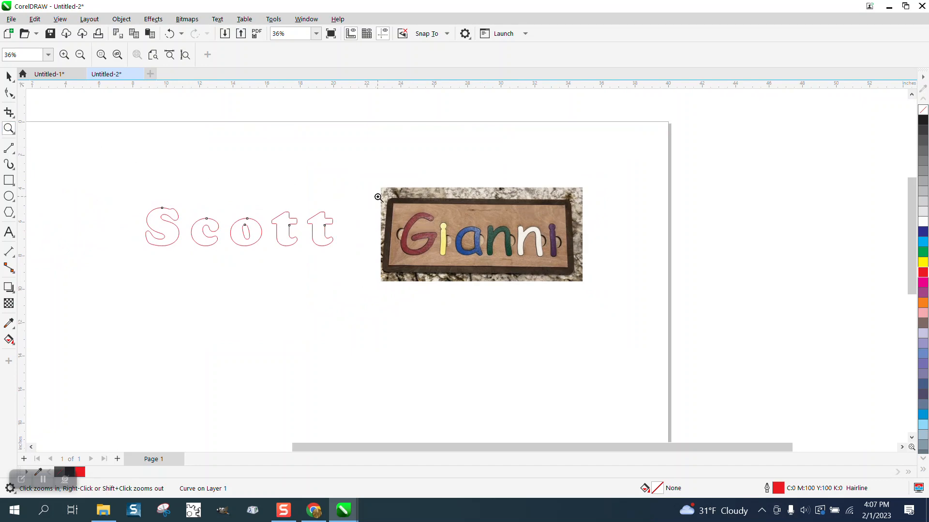
pyautogui.scroll(3, 600, 285)
pyautogui.scroll(-2, 607, 274)
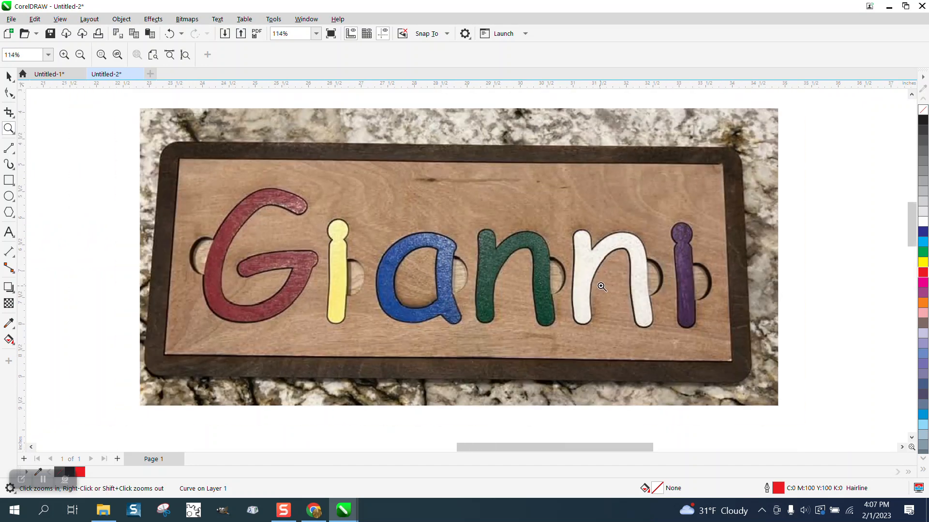
pyautogui.scroll(-2, 606, 274)
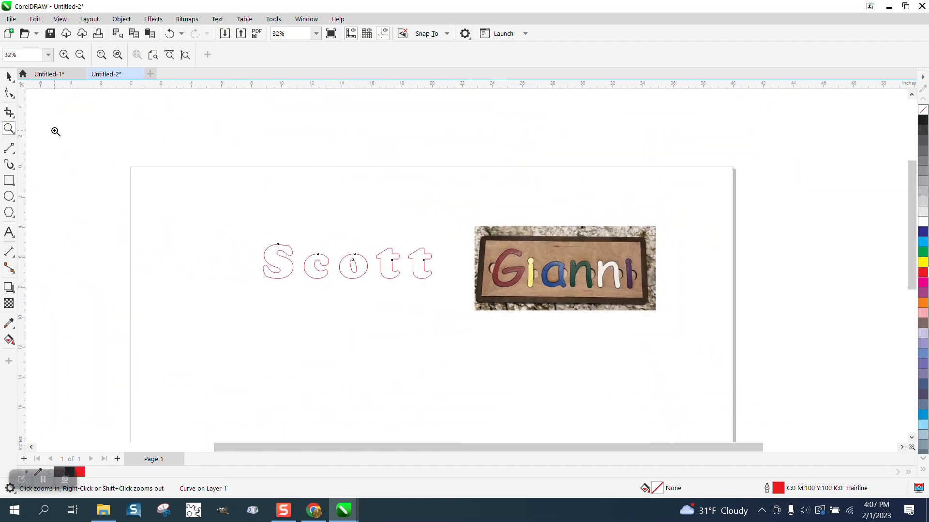
pyautogui.moveTo(492, 236); pyautogui.dragTo(570, 295)
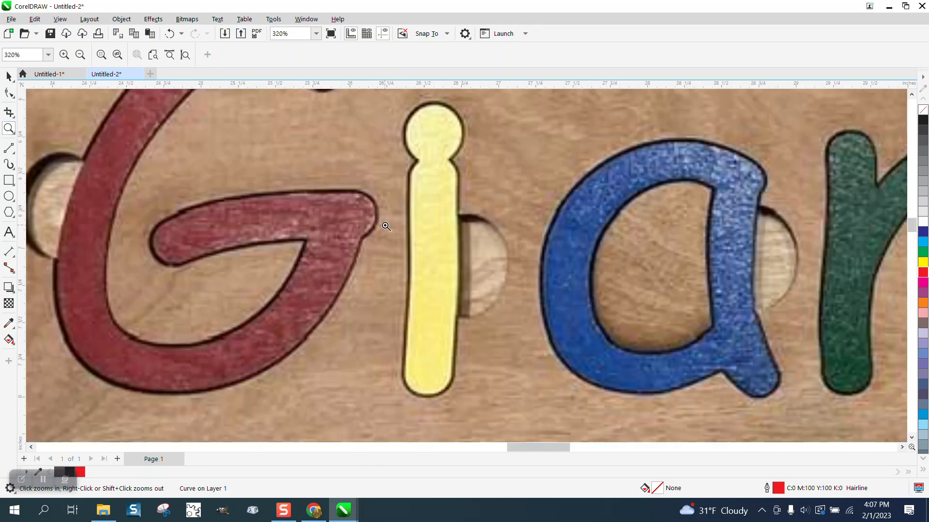
pyautogui.scroll(-5, 366, 209)
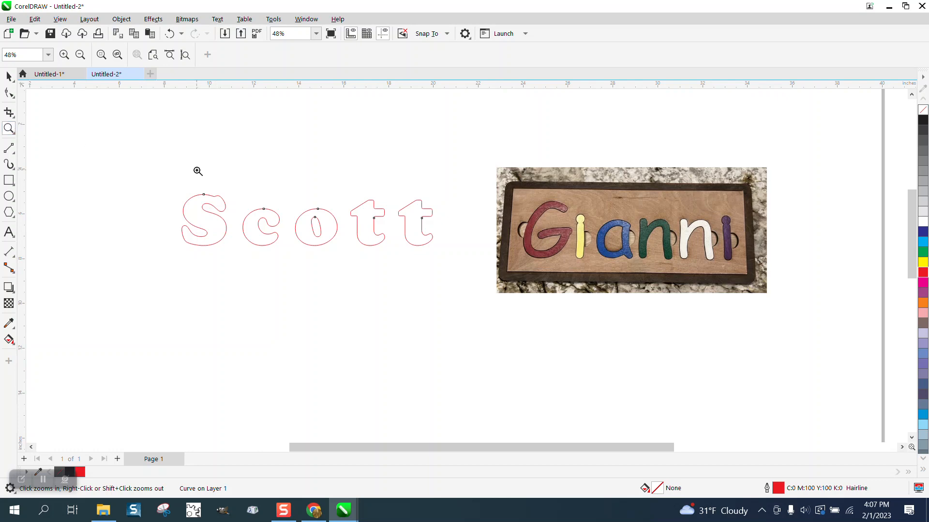
pyautogui.moveTo(148, 174); pyautogui.dragTo(507, 285)
pyautogui.scroll(-4, 393, 234)
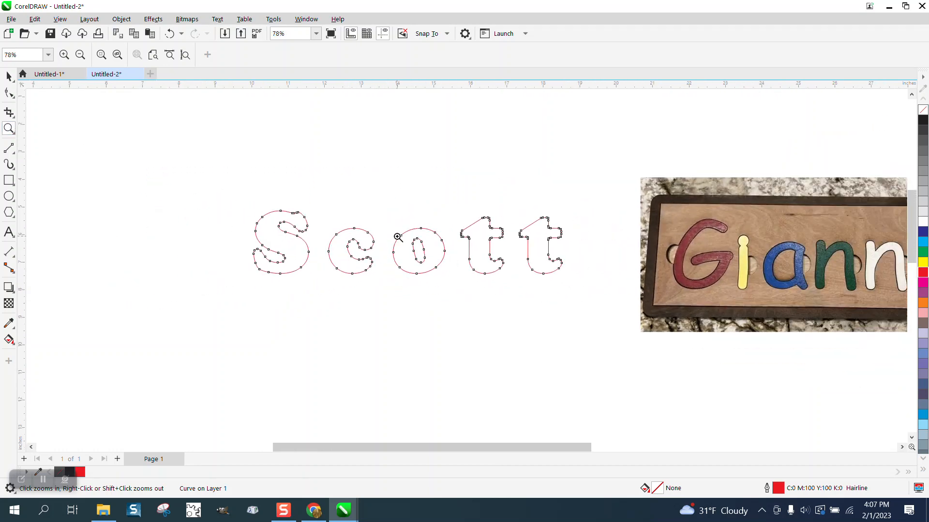
# Move the reference photo to the page's upper-right corner and center the name curves on the page
pyautogui.click(9, 76)
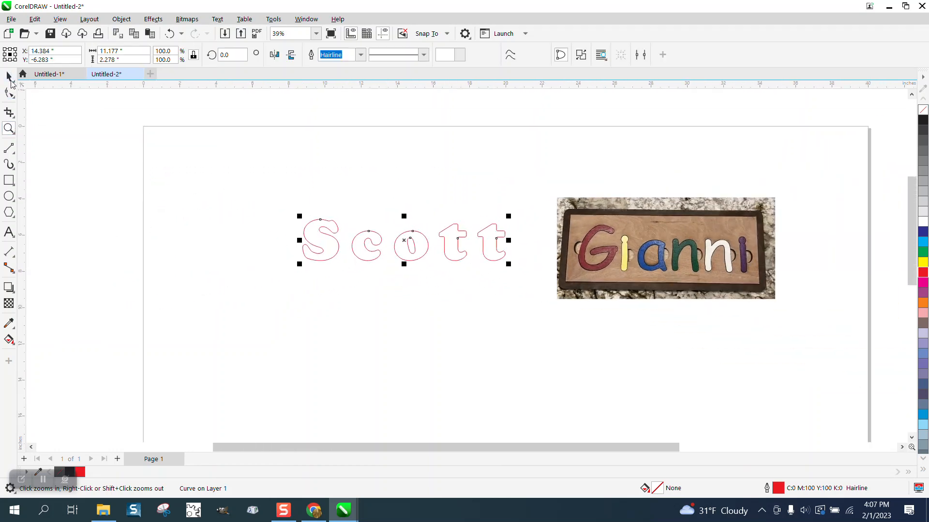
pyautogui.moveTo(646, 267); pyautogui.dragTo(740, 208)
pyautogui.moveTo(273, 205); pyautogui.dragTo(570, 315)
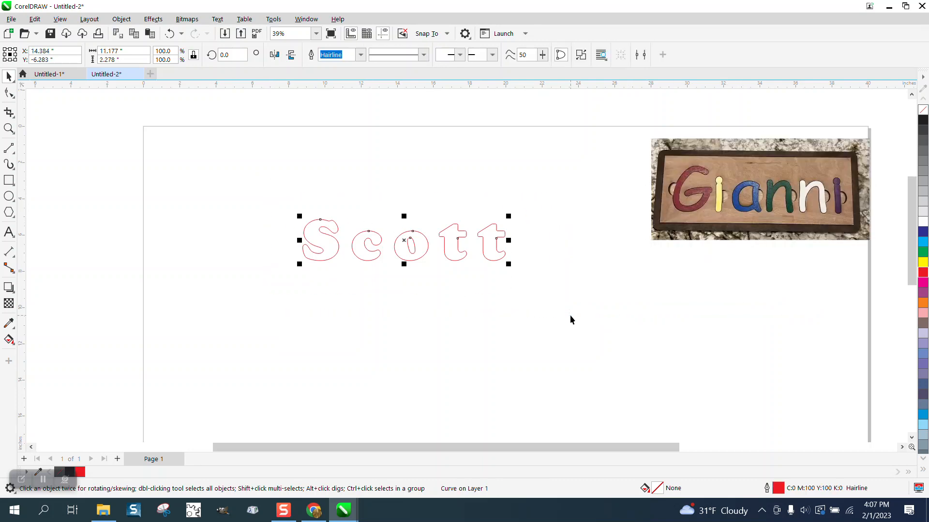
pyautogui.press('p')
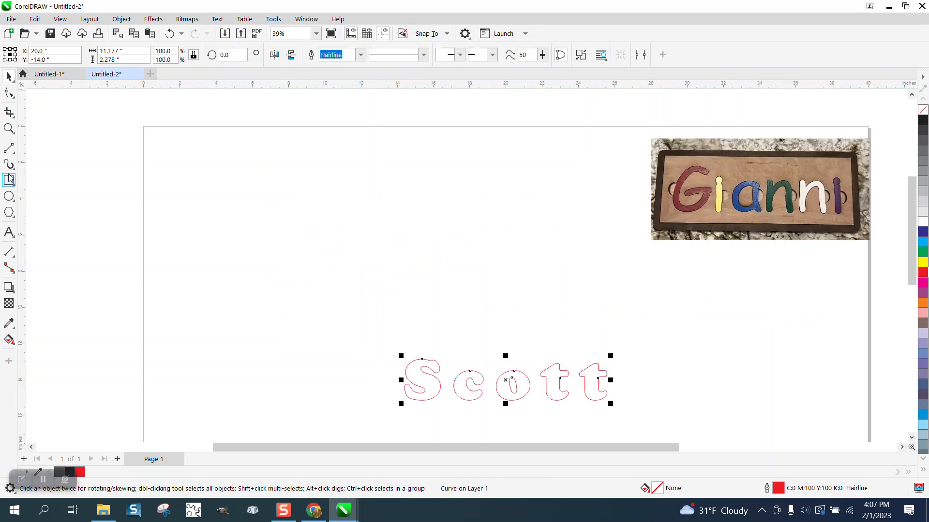
# Draw a rectangle about 12.6 by 3.9 inches around the name outlines and center it on the page
pyautogui.click(9, 128)
pyautogui.rightClick(394, 323)
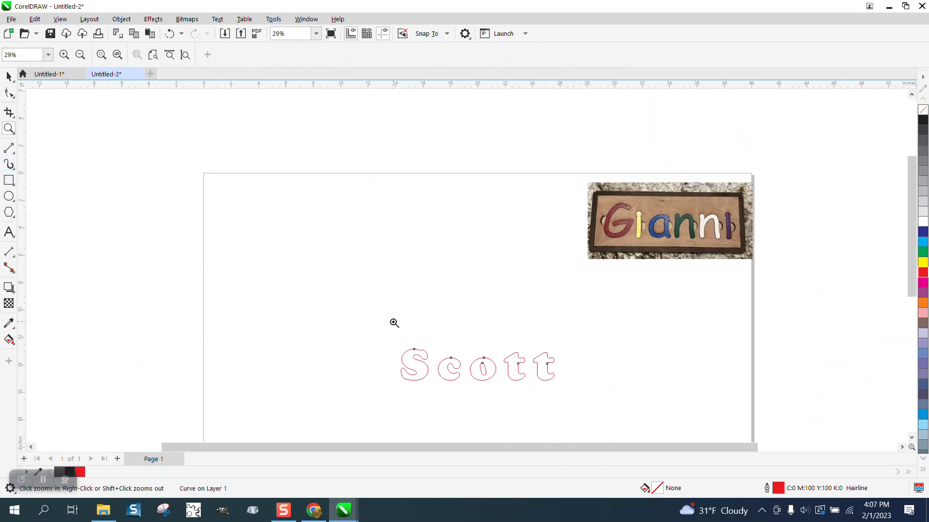
pyautogui.moveTo(365, 342); pyautogui.dragTo(590, 409)
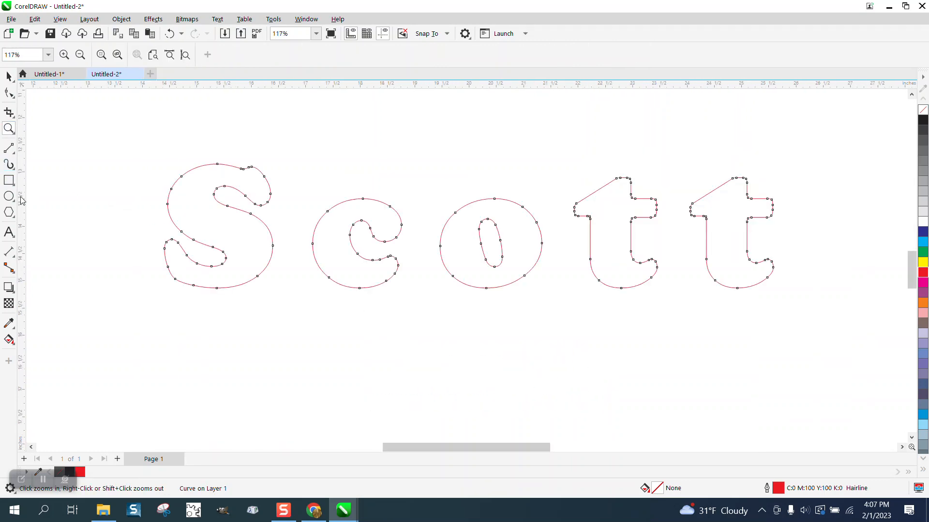
pyautogui.click(9, 180)
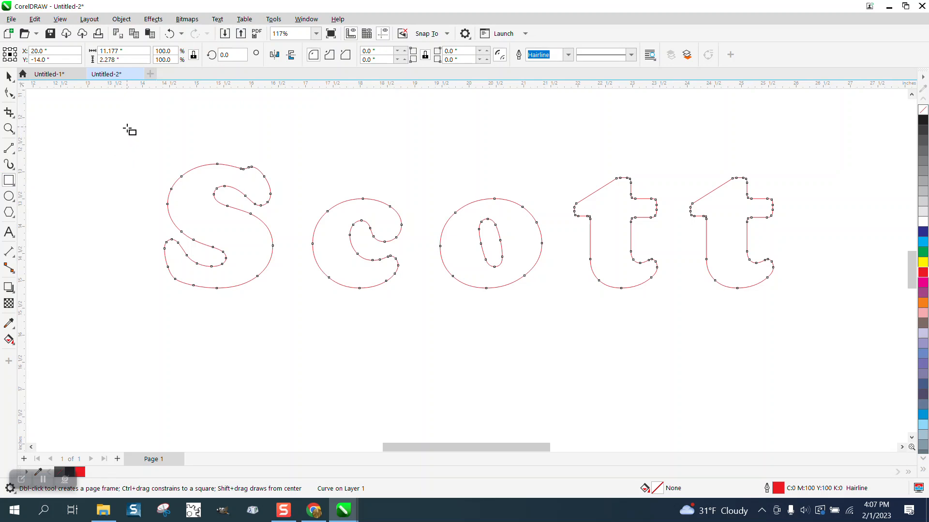
pyautogui.moveTo(127, 127); pyautogui.dragTo(812, 337)
pyautogui.press('p')
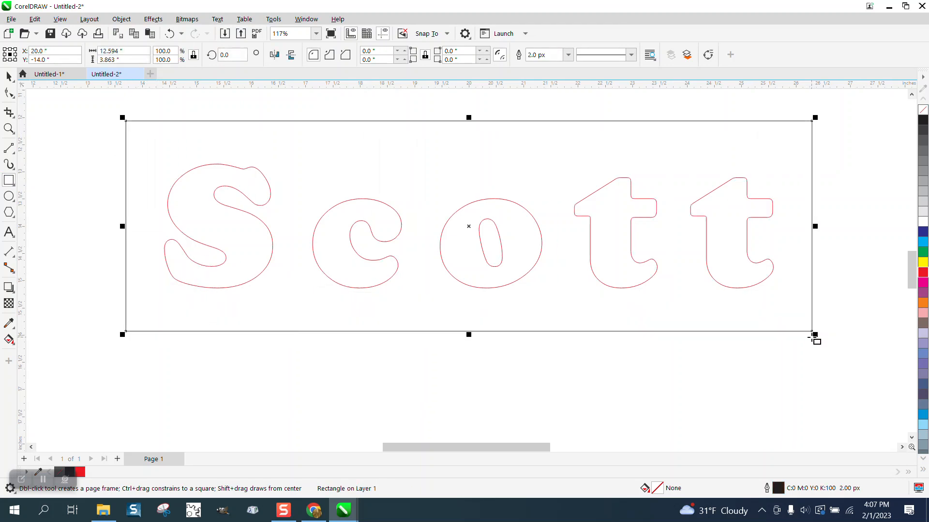
pyautogui.press('space')
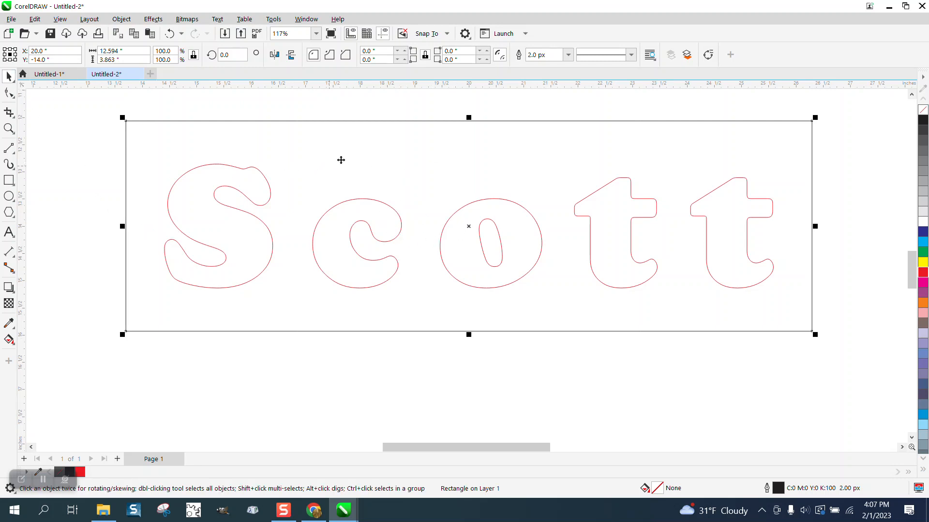
# Move the reference photo down and outward so that it overlaps the page's right edge
pyautogui.scroll(-3, 359, 244)
pyautogui.scroll(-2, 726, 242)
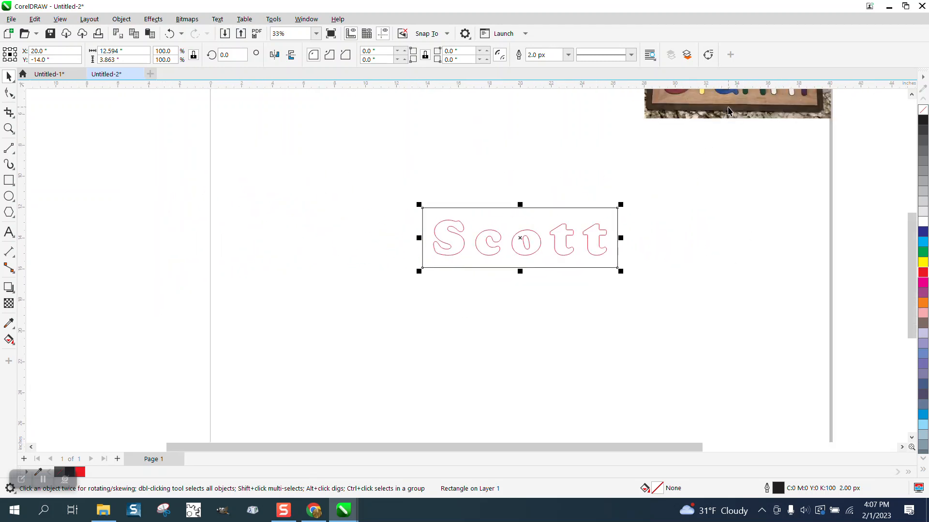
pyautogui.moveTo(727, 111); pyautogui.dragTo(759, 177)
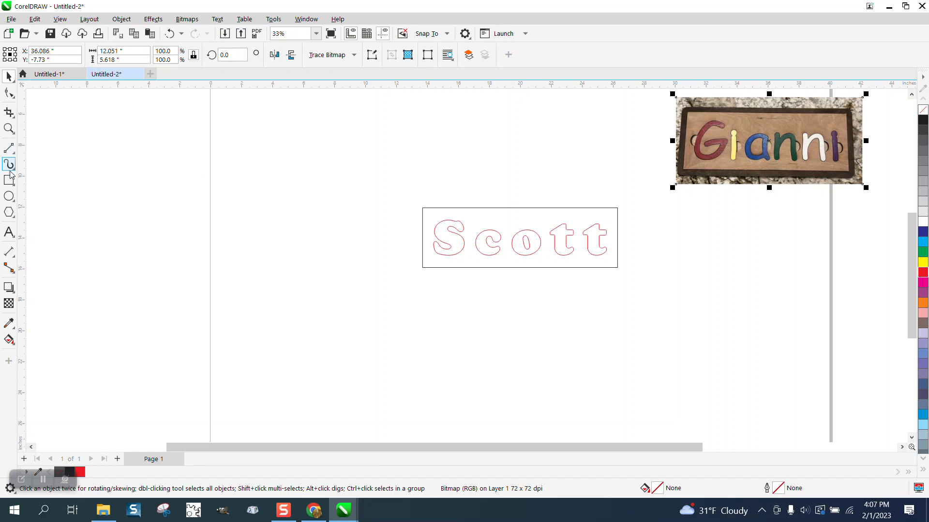
# Apply a one-step outside contour with a 0.35-inch offset to the rectangle around the name
pyautogui.click(8, 128)
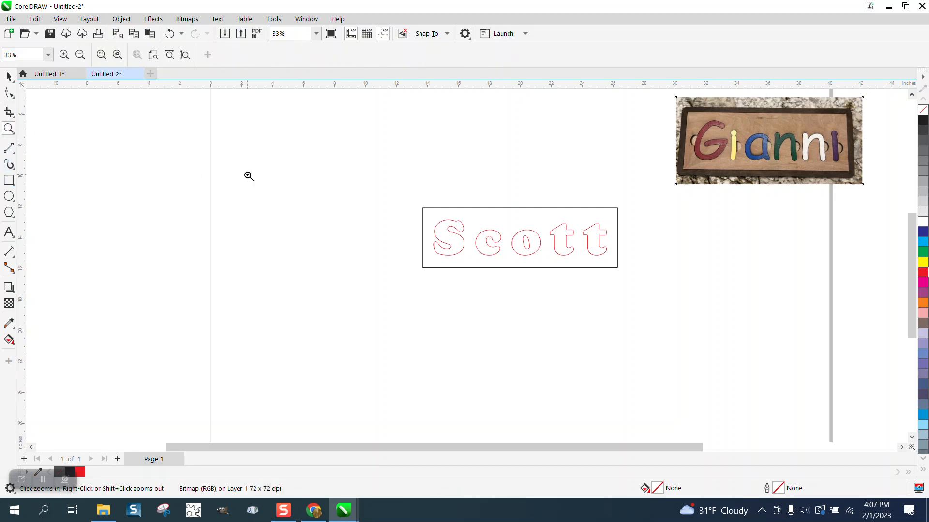
pyautogui.moveTo(412, 198); pyautogui.dragTo(643, 283)
pyautogui.click(8, 77)
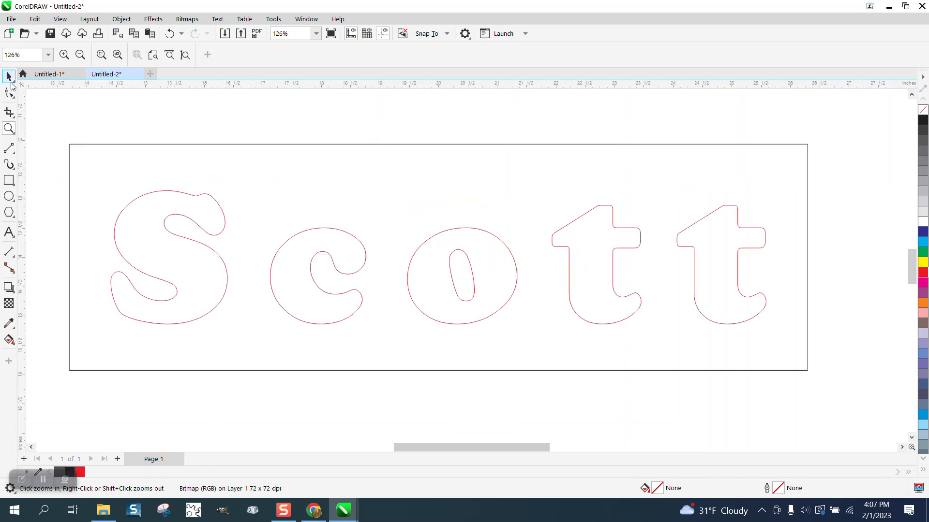
pyautogui.scroll(-1, 318, 167)
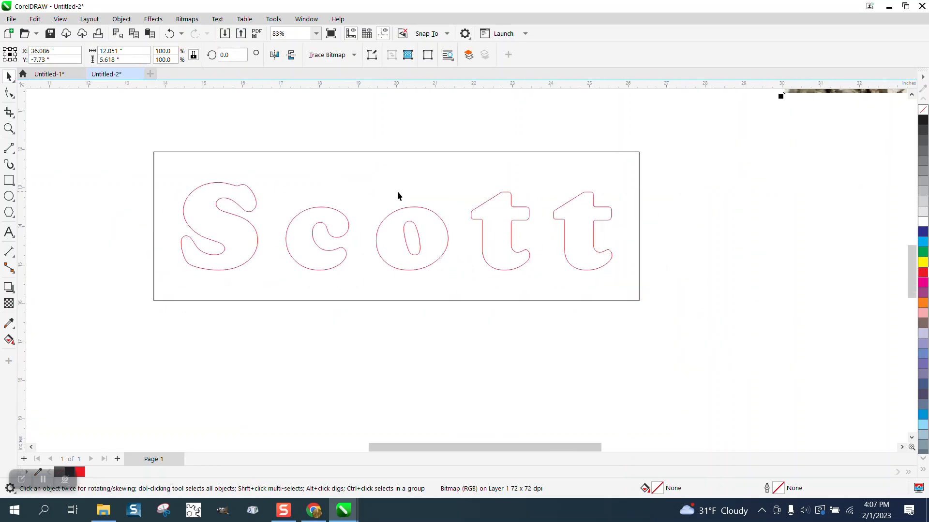
pyautogui.scroll(-1, 397, 191)
pyautogui.click(289, 162)
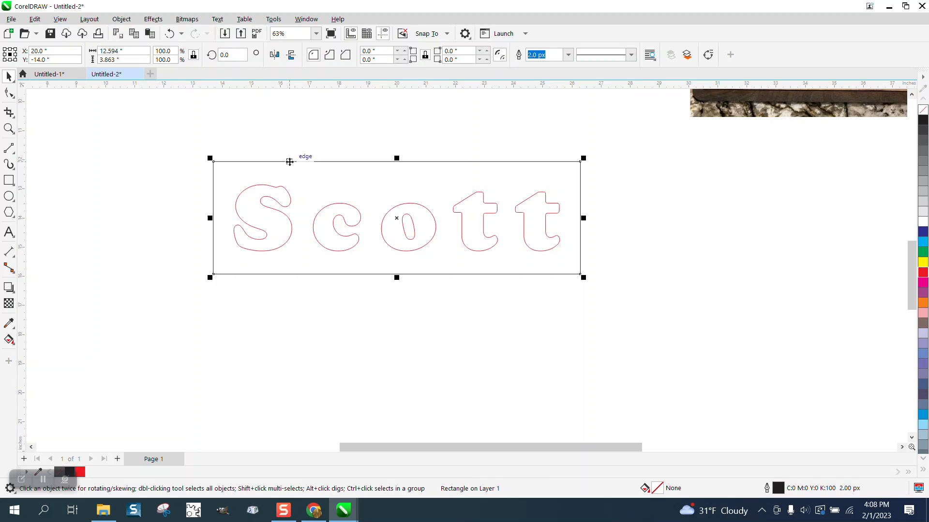
pyautogui.click(127, 20)
pyautogui.moveTo(153, 20)
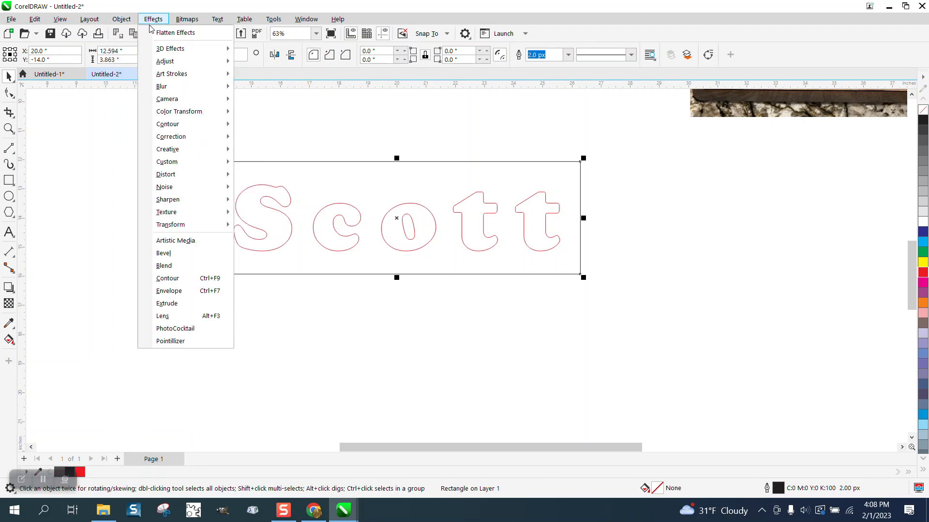
pyautogui.click(167, 278)
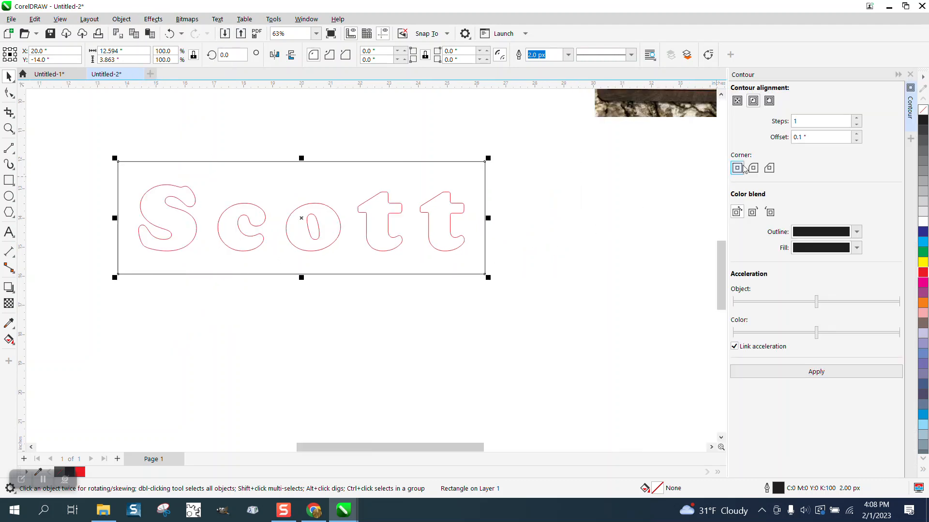
pyautogui.click(769, 101)
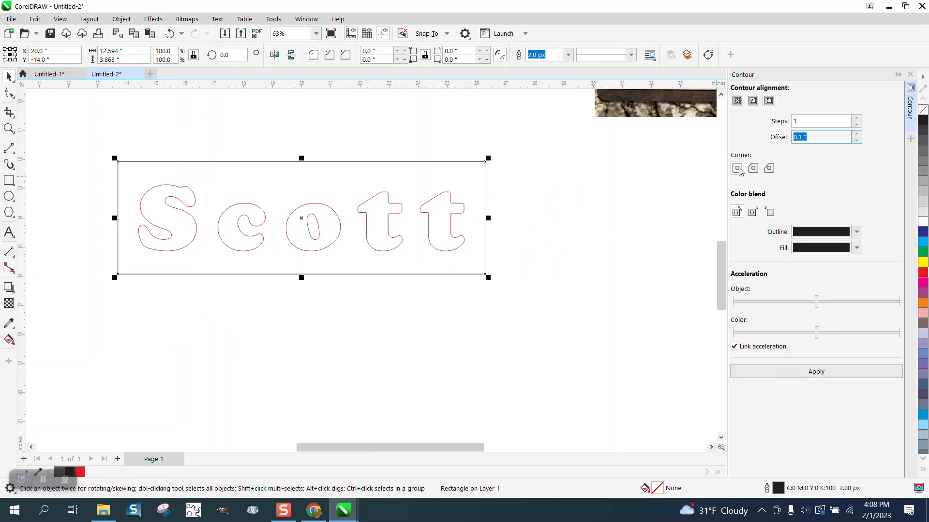
pyautogui.write('.35')
pyautogui.click(820, 374)
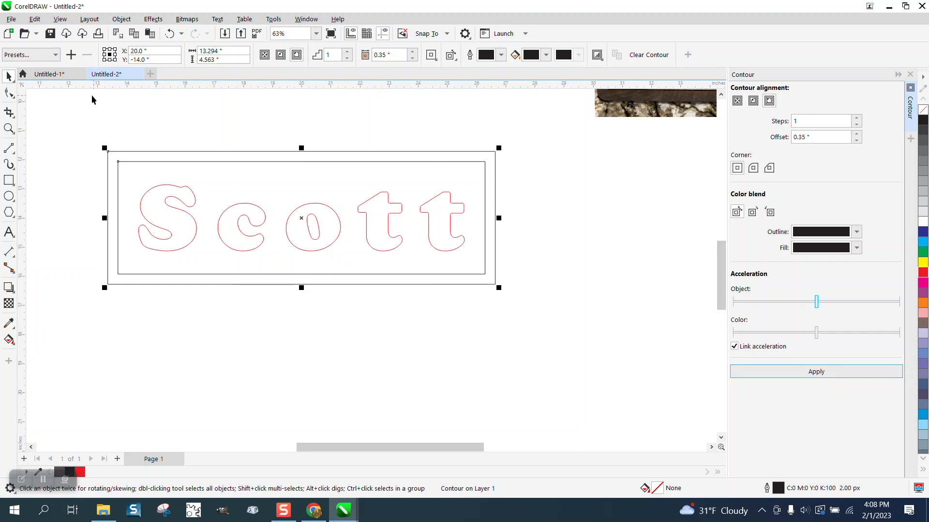
# Break the contour apart from the rectangle and deselect everything
pyautogui.click(122, 19)
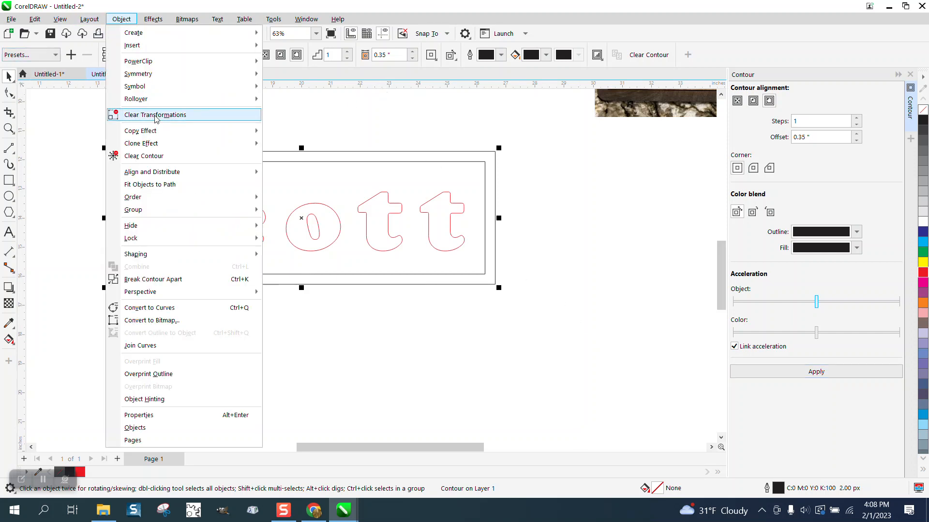
pyautogui.click(153, 279)
pyautogui.click(185, 149)
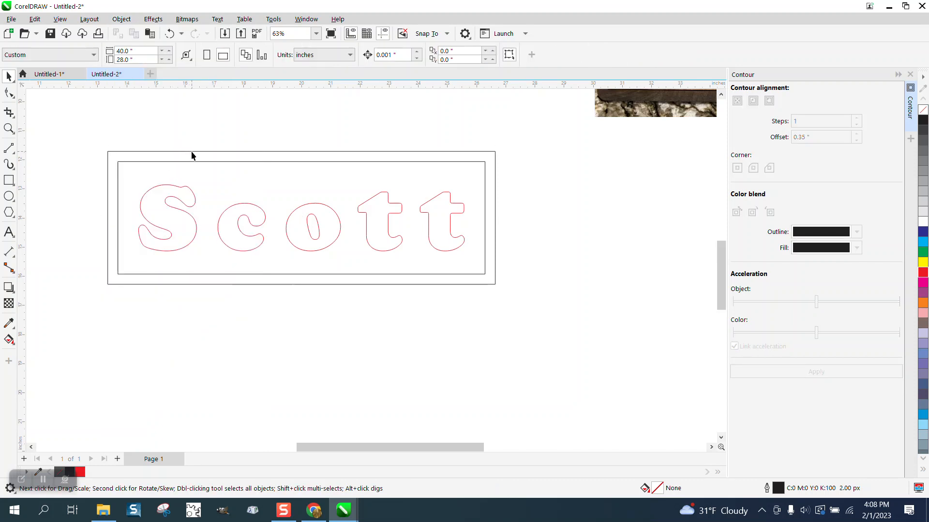
# Round all four corners of the outer rectangle to a 0.19-inch radius
pyautogui.click(192, 152)
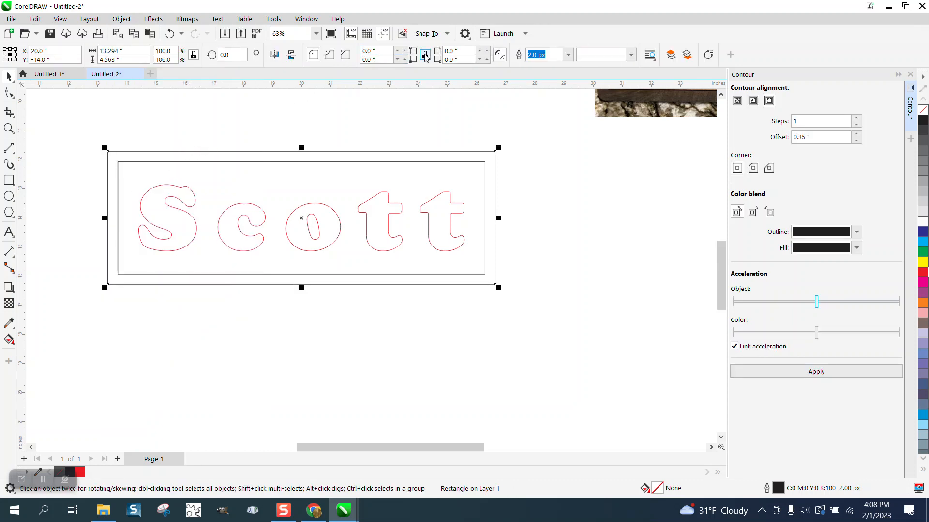
pyautogui.click(405, 51)
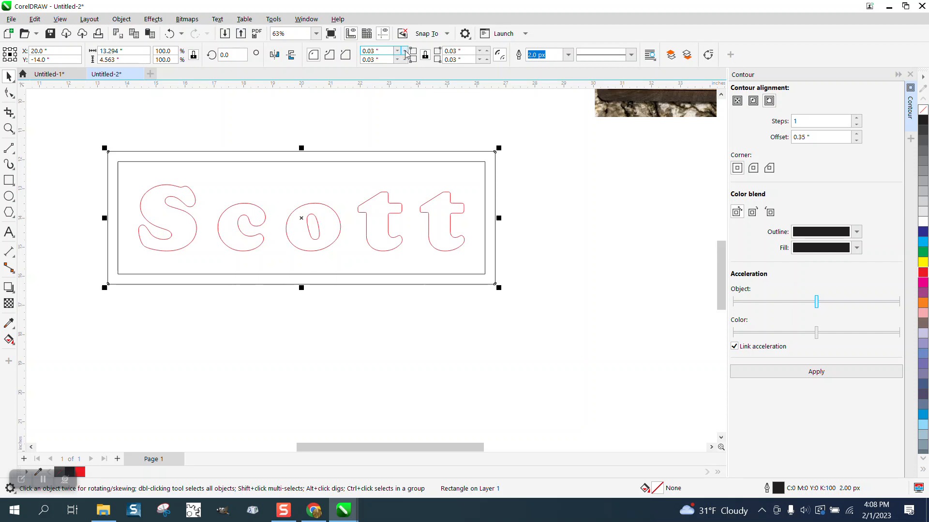
pyautogui.click(405, 51)
pyautogui.click(406, 51)
pyautogui.click(406, 51)
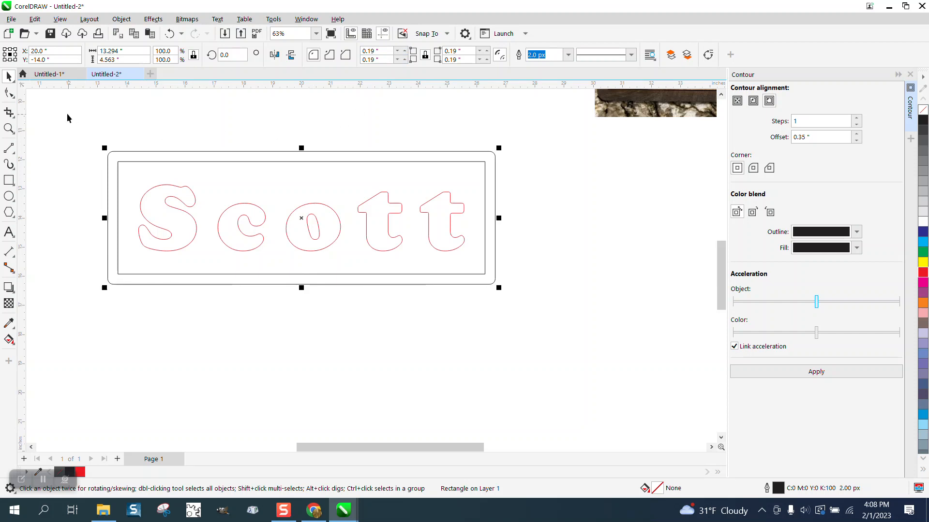
# Smart Fill the band between the two rectangles with gray and no outline to create a frame shape
pyautogui.scroll(-2, 169, 212)
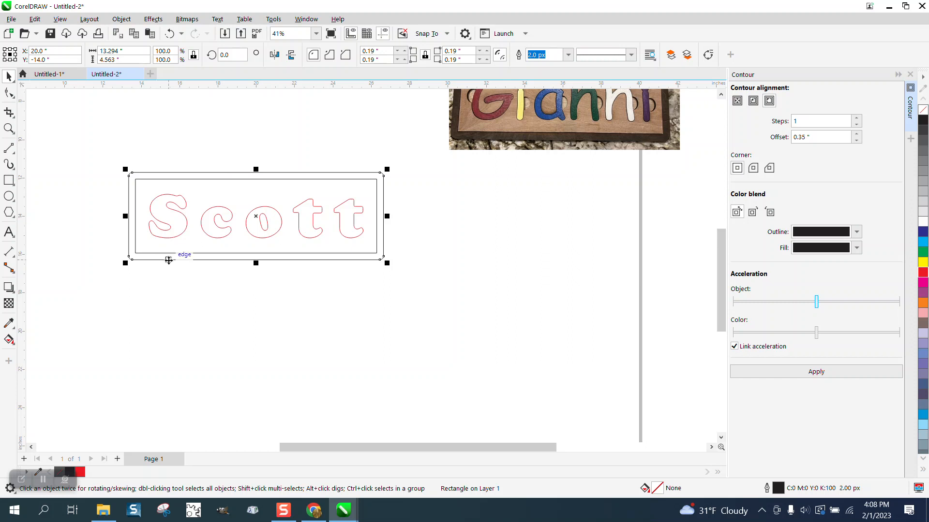
pyautogui.click(8, 340)
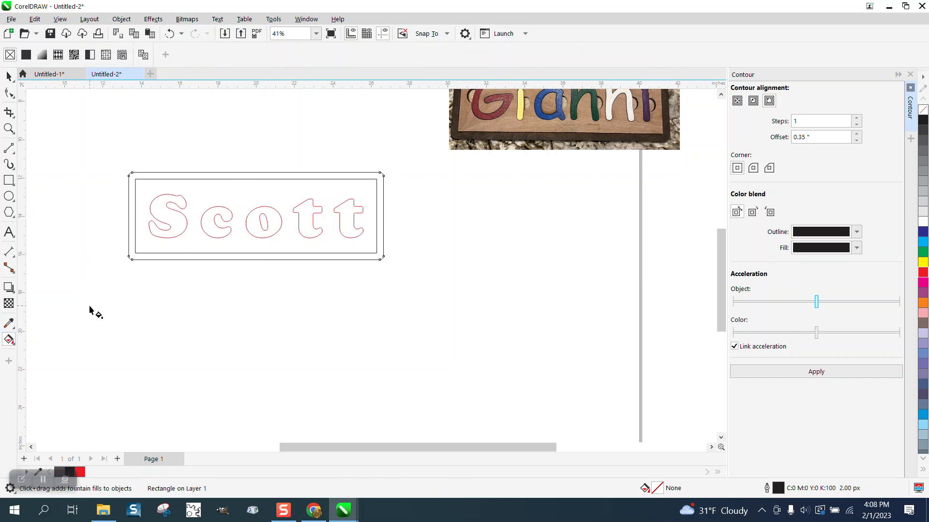
pyautogui.click(12, 346)
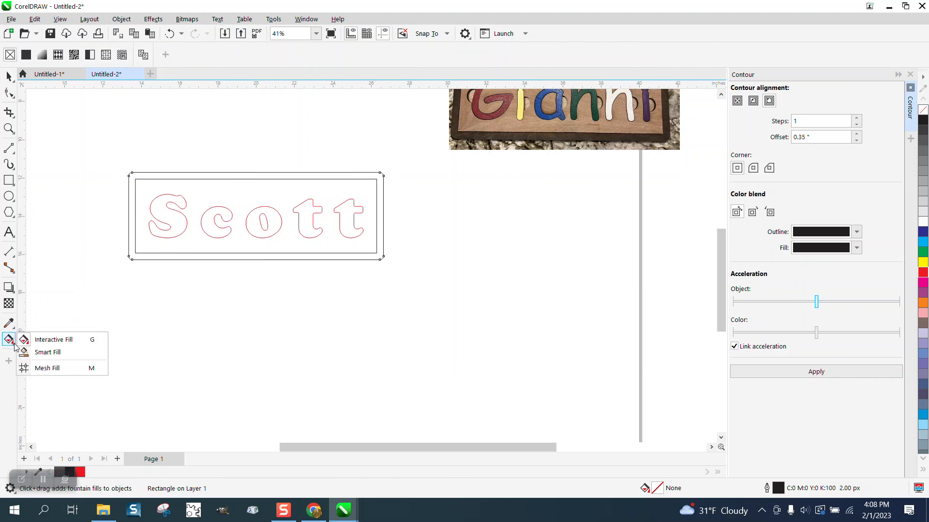
pyautogui.click(36, 350)
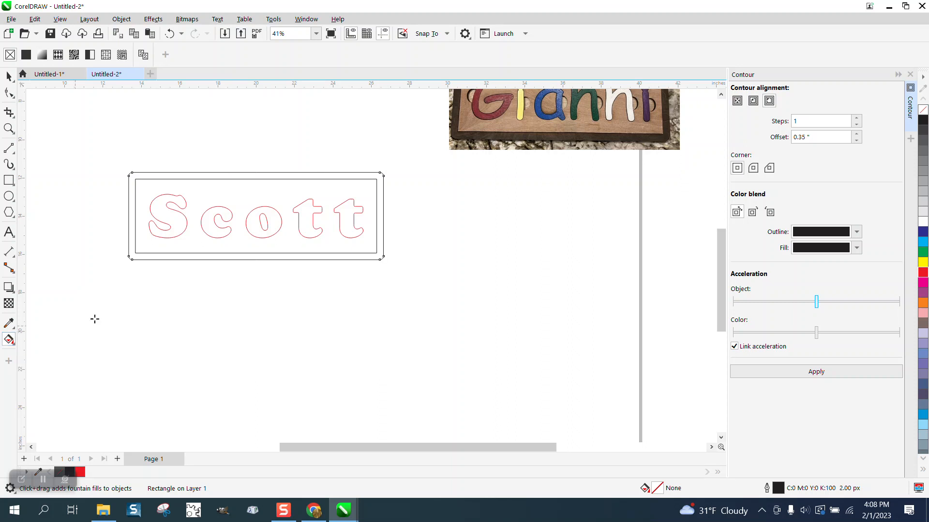
pyautogui.click(179, 257)
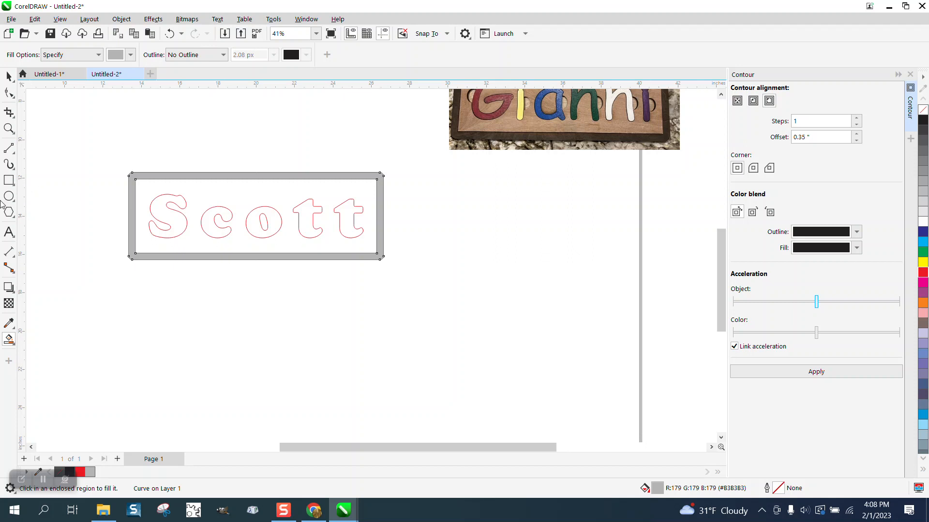
# Set the nudge distance to 5 inches and move the gray frame 5 inches down and 15 inches right
pyautogui.click(9, 76)
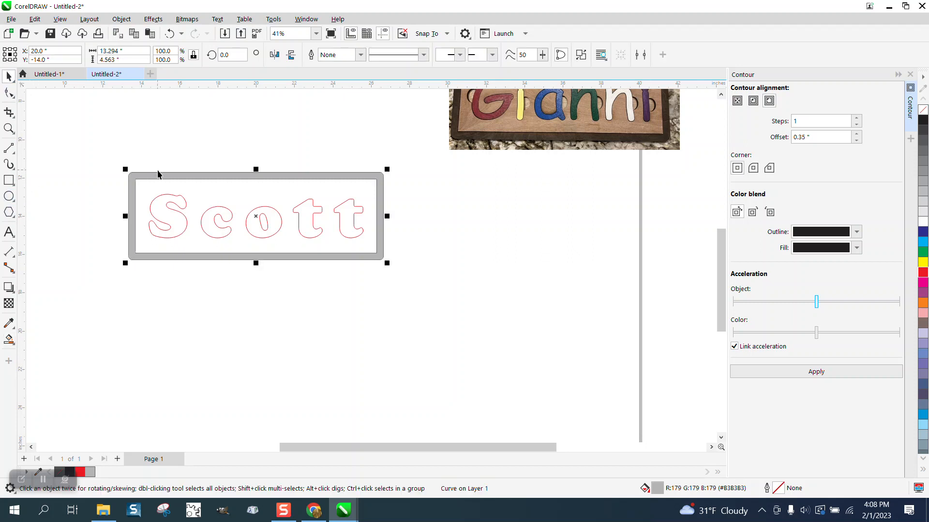
pyautogui.click(164, 148)
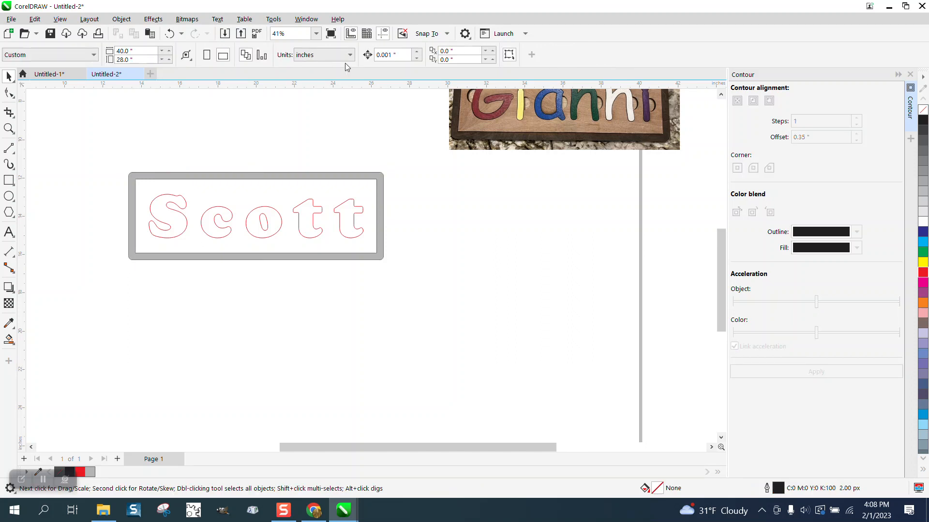
pyautogui.moveTo(396, 55); pyautogui.dragTo(355, 64)
pyautogui.write('5')
pyautogui.click(381, 187)
pyautogui.press('Down')
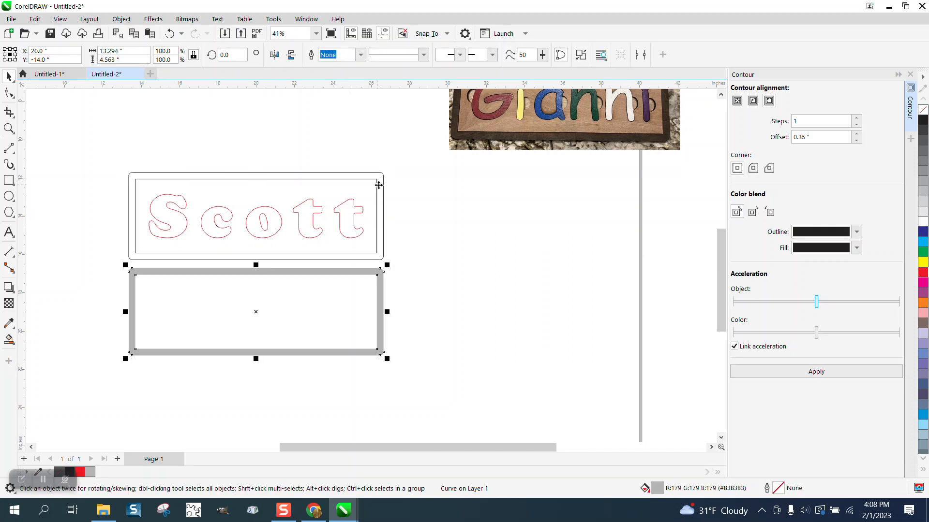
pyautogui.press('Right')
pyautogui.press('Right')
pyautogui.press('Right')
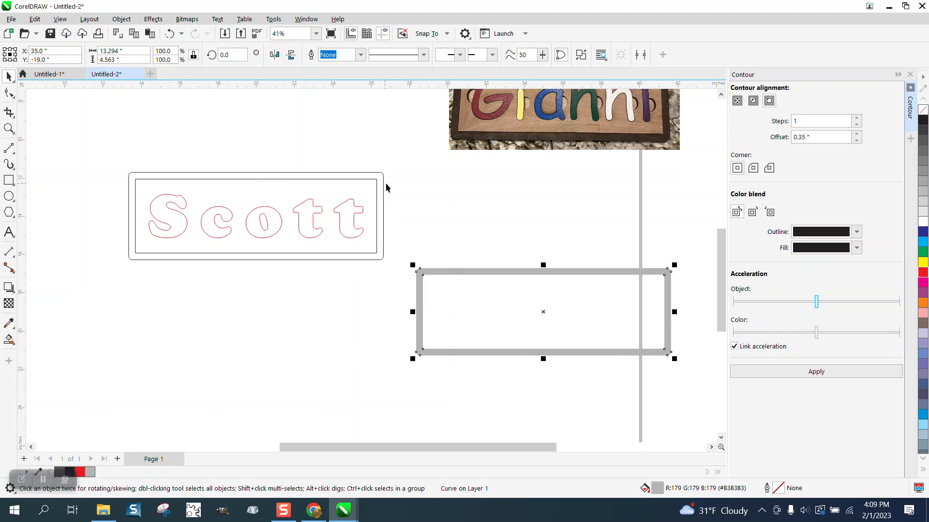
# Remove the moved frame's gray fill and give it a red outline
pyautogui.click(923, 110)
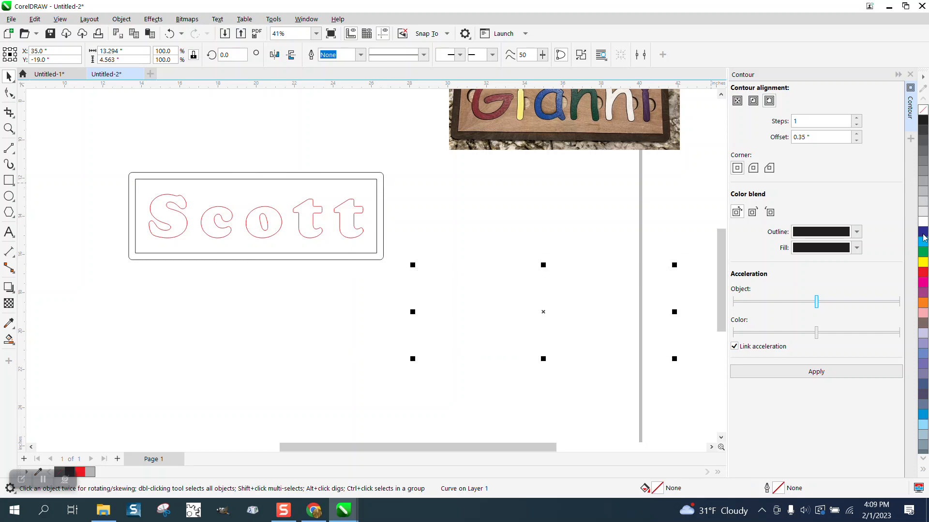
pyautogui.rightClick(923, 272)
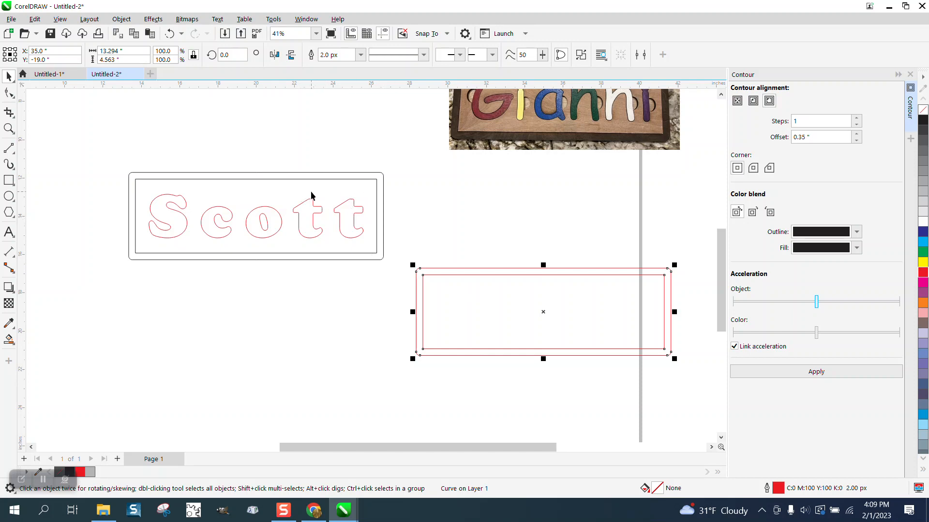
# Move the outer rounded rectangle around the name 5 inches straight down
pyautogui.click(9, 129)
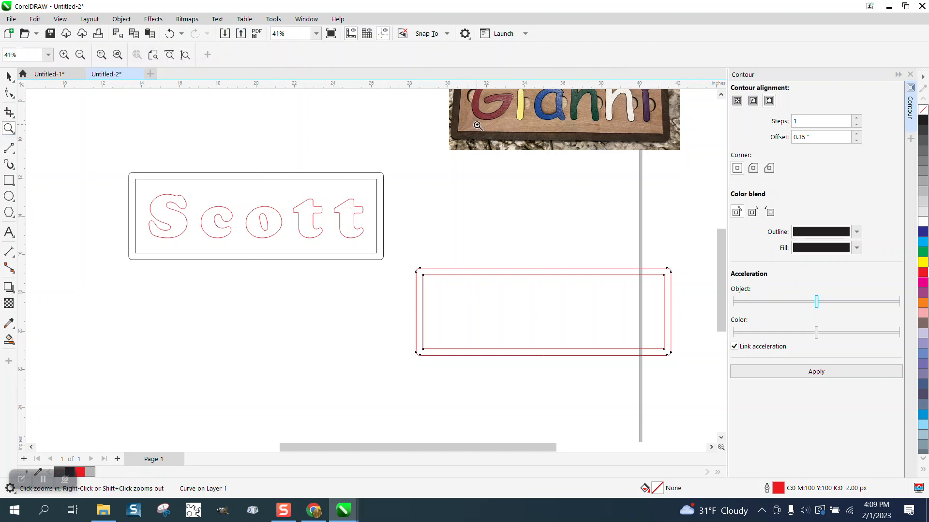
pyautogui.moveTo(478, 127); pyautogui.dragTo(544, 157)
pyautogui.scroll(-6, 416, 203)
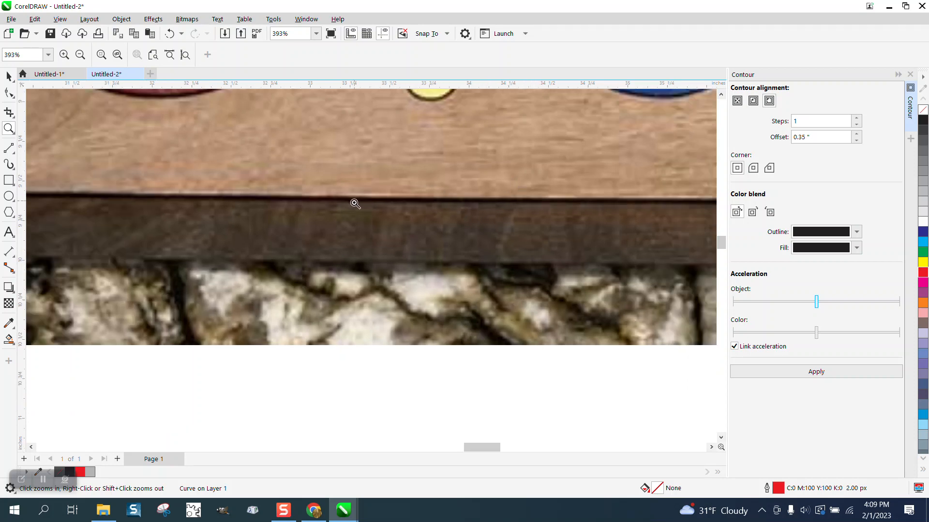
pyautogui.scroll(-1, 439, 179)
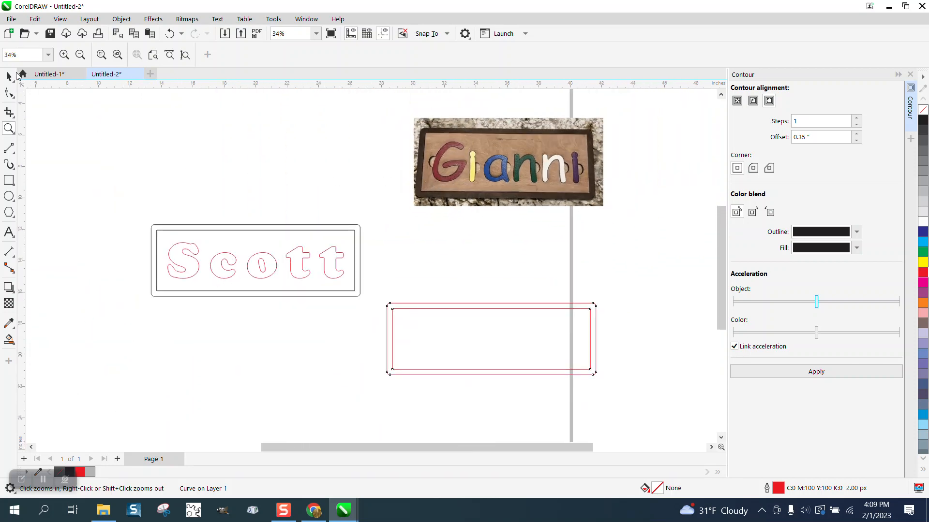
pyautogui.click(9, 76)
pyautogui.click(223, 218)
pyautogui.click(231, 226)
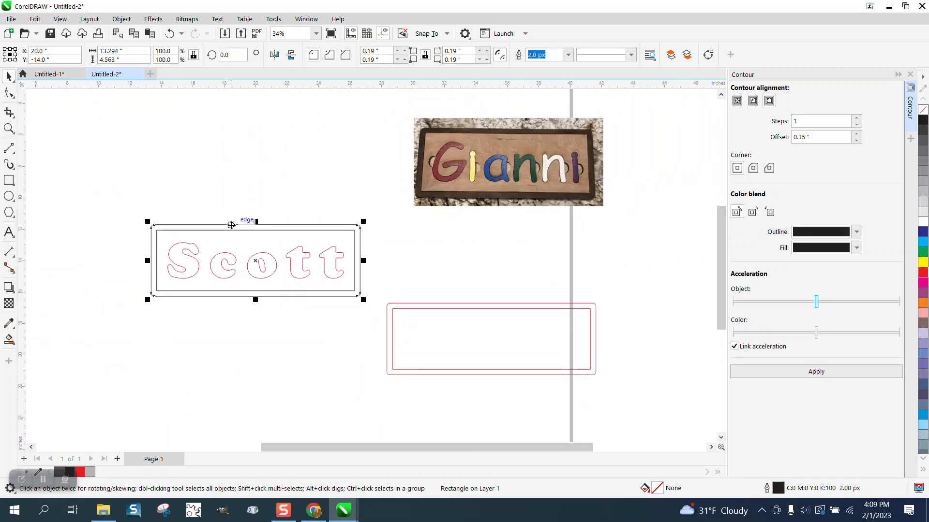
pyautogui.press('Down')
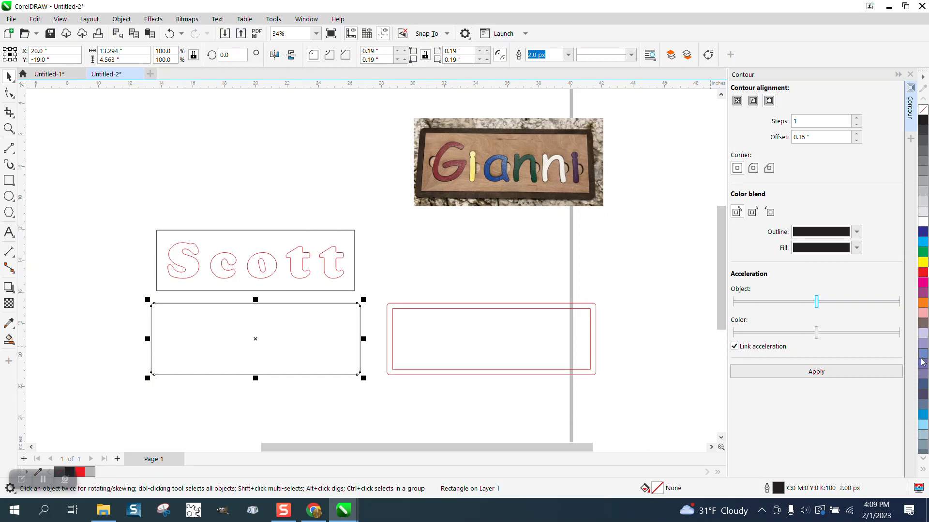
# Fill the moved rounded rectangle with tan (C0 M20 Y60 K20) to represent the backing board
pyautogui.click(924, 459)
pyautogui.click(923, 459)
pyautogui.click(924, 459)
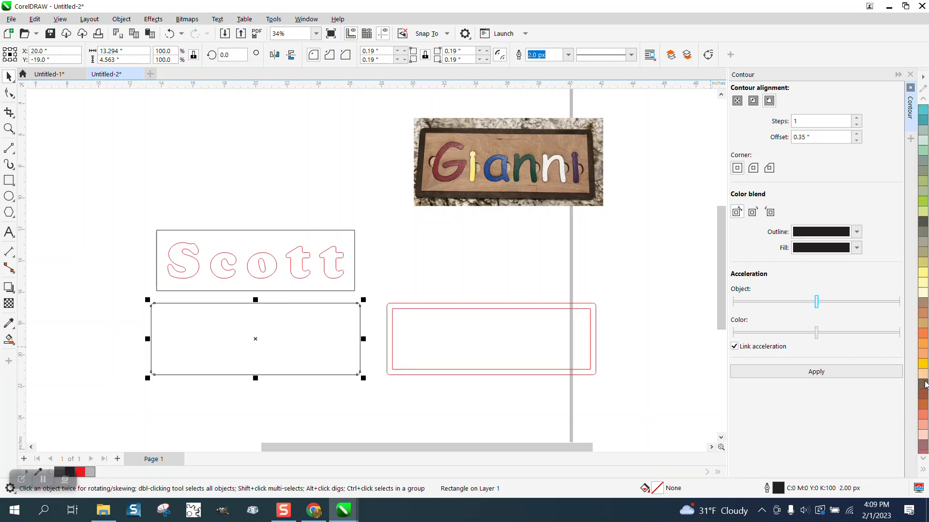
pyautogui.click(923, 323)
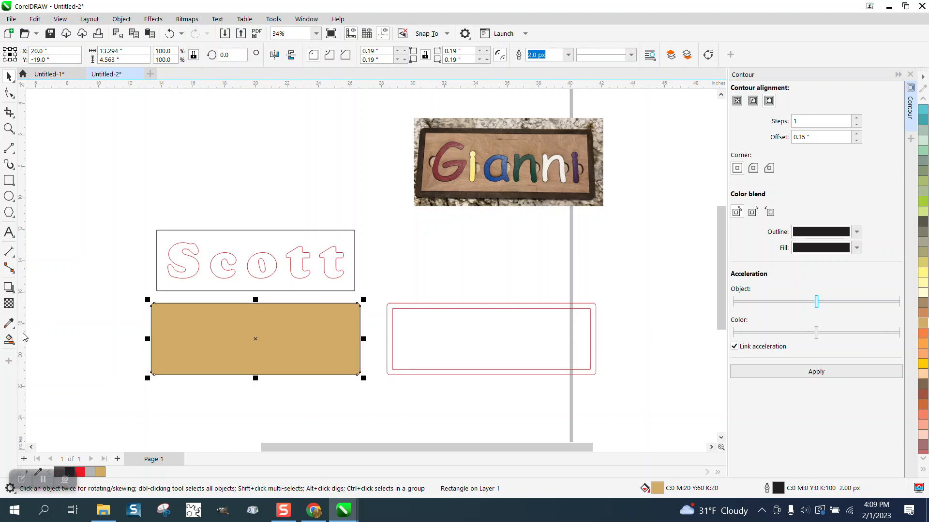
# Fill the red-outlined frame with dark gray-brown (C0 M0 Y20 K80) and move it 15 inches left onto the tan board
pyautogui.click(442, 308)
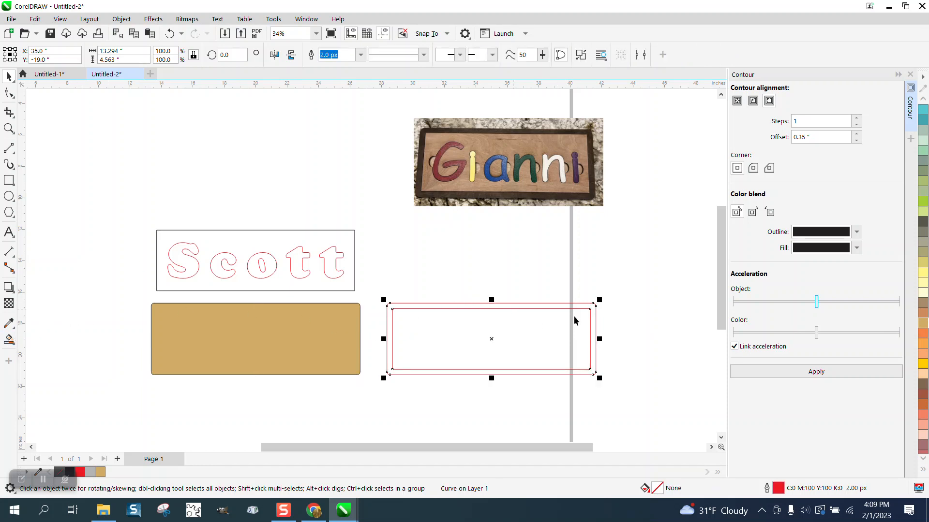
pyautogui.click(924, 222)
pyautogui.press('Left')
pyautogui.press('Left')
pyautogui.press('Left')
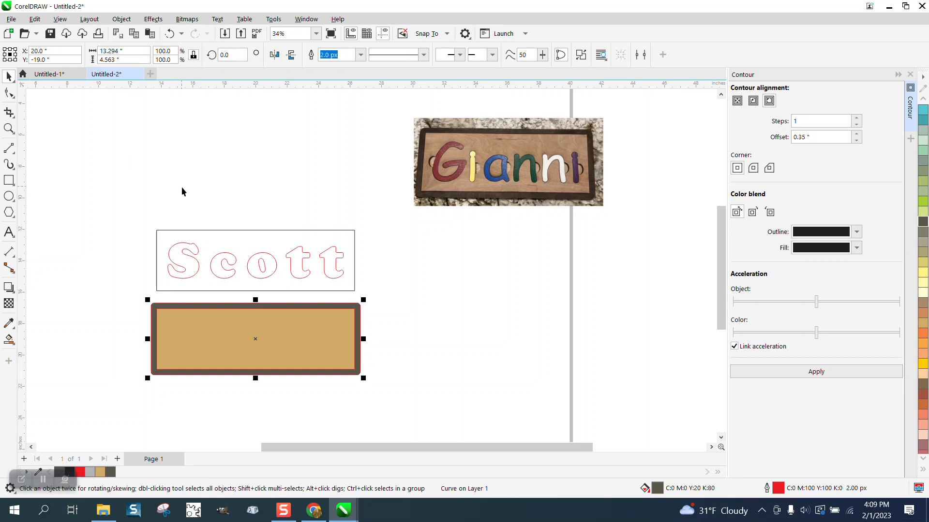
# Smart Fill the area around the Scott letters and the hole of the "o" with orange (#FF6633) and no outline
pyautogui.click(12, 342)
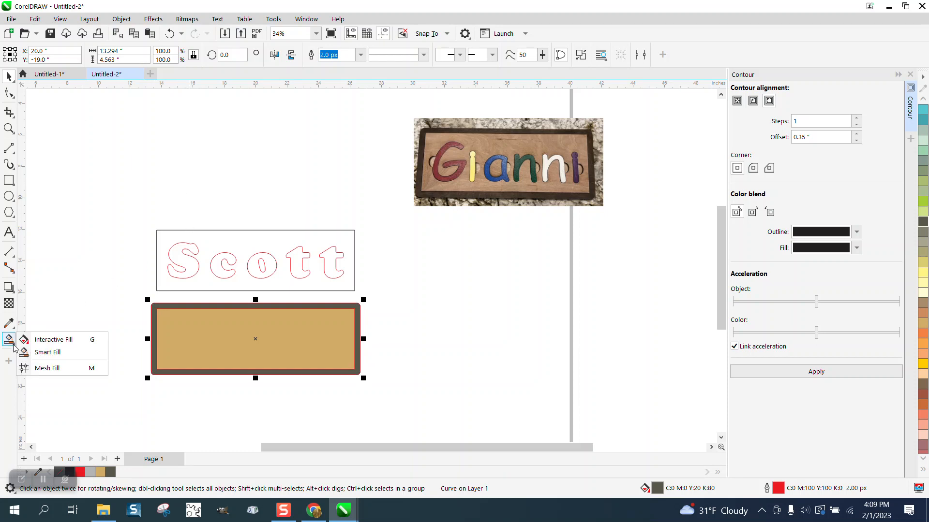
pyautogui.click(48, 352)
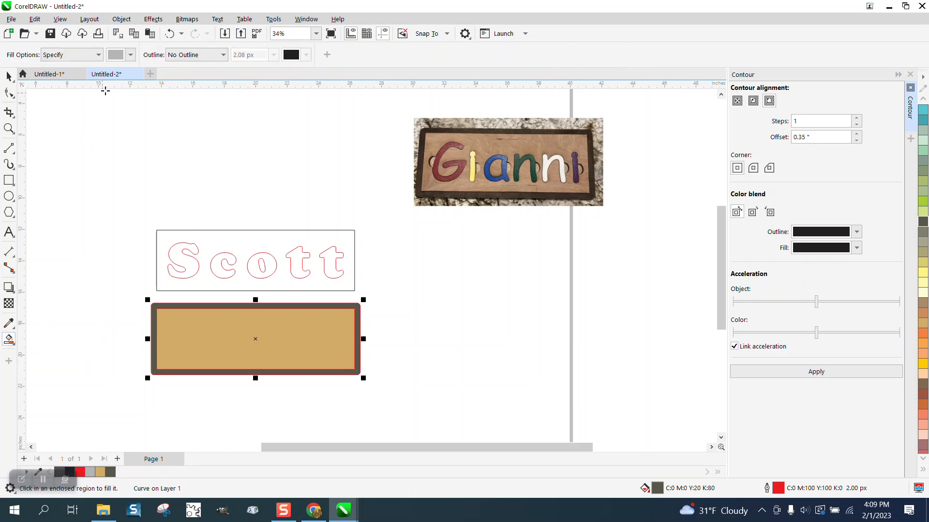
pyautogui.click(131, 55)
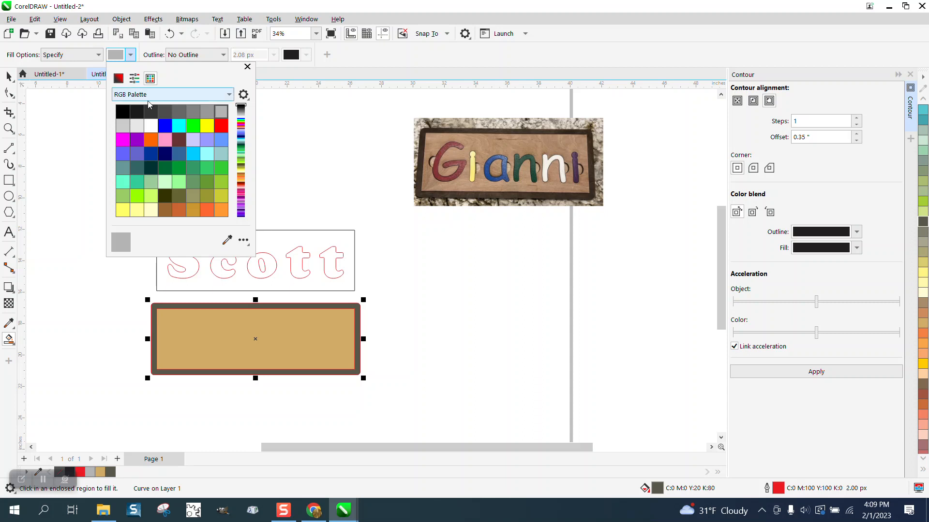
pyautogui.click(221, 213)
pyautogui.click(280, 234)
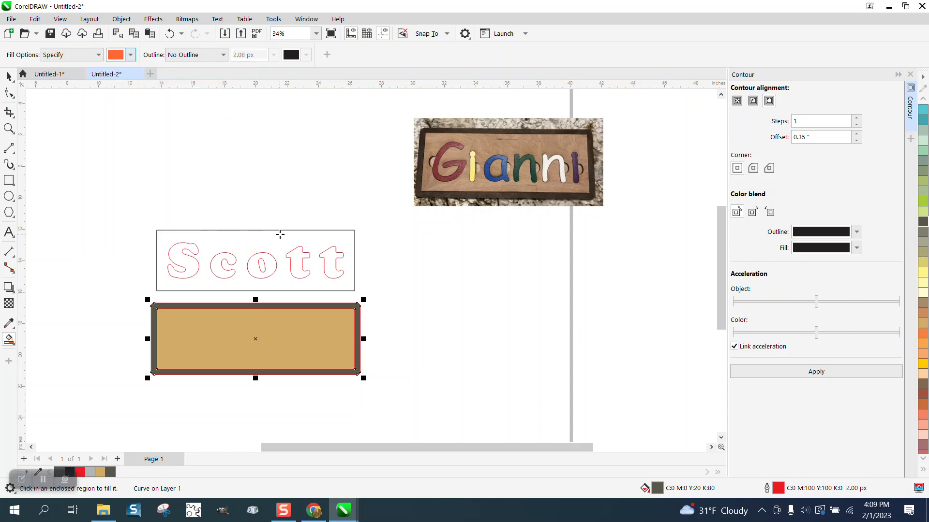
pyautogui.click(261, 266)
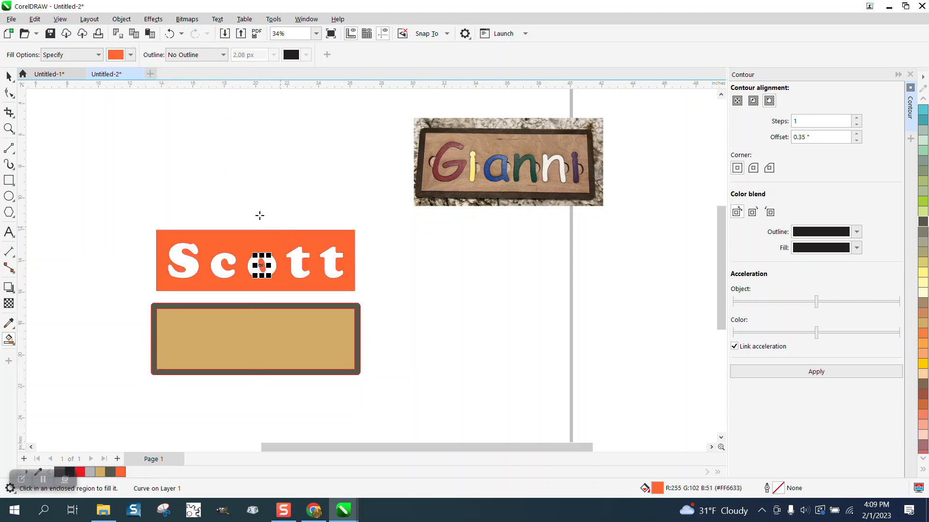
# Move the orange "o" center and the orange letter board 5 inches down onto the framed tan board and inspect the assembly
pyautogui.click(8, 76)
pyautogui.press('Down')
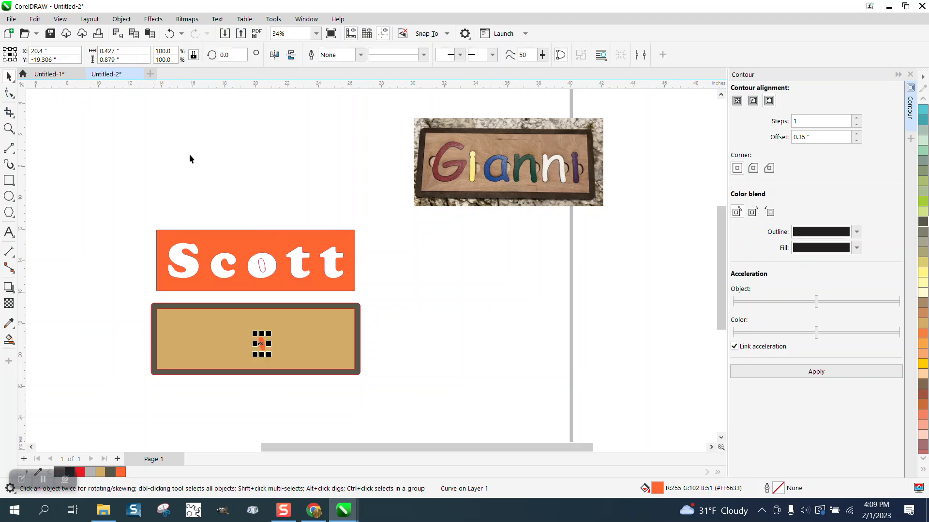
pyautogui.click(266, 235)
pyautogui.press('Down')
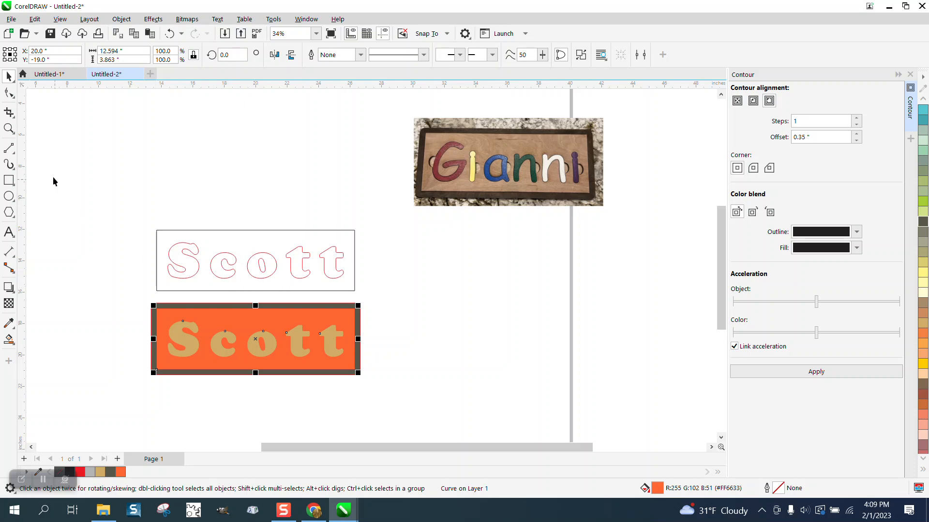
pyautogui.press('z')
pyautogui.moveTo(140, 286); pyautogui.dragTo(394, 401)
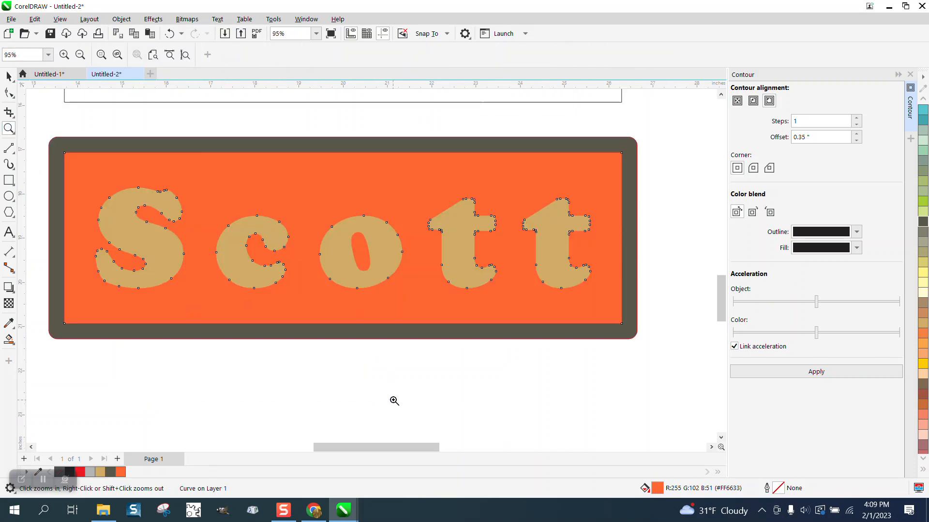
pyautogui.scroll(-6, 338, 325)
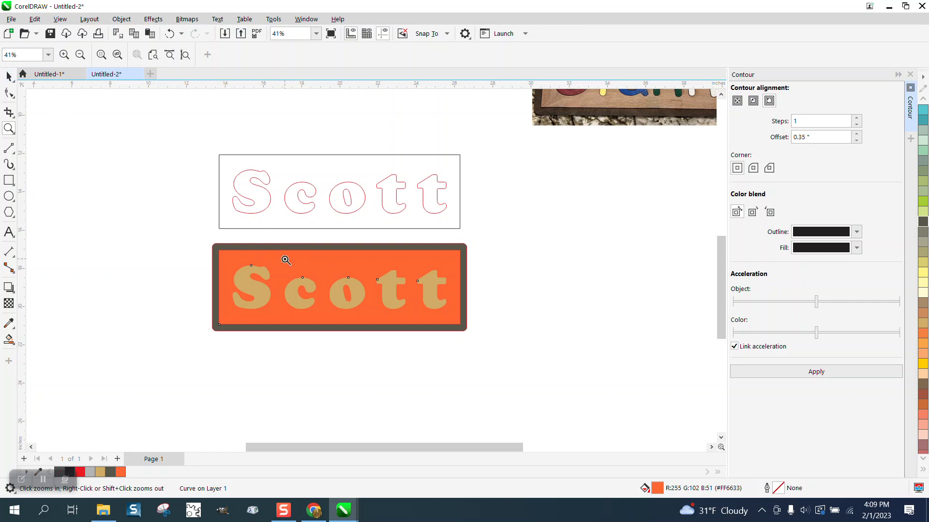
# Move the orange letter board and the orange "o" center 10 inches up, above the outlined name
pyautogui.click(9, 76)
pyautogui.scroll(-2, 187, 237)
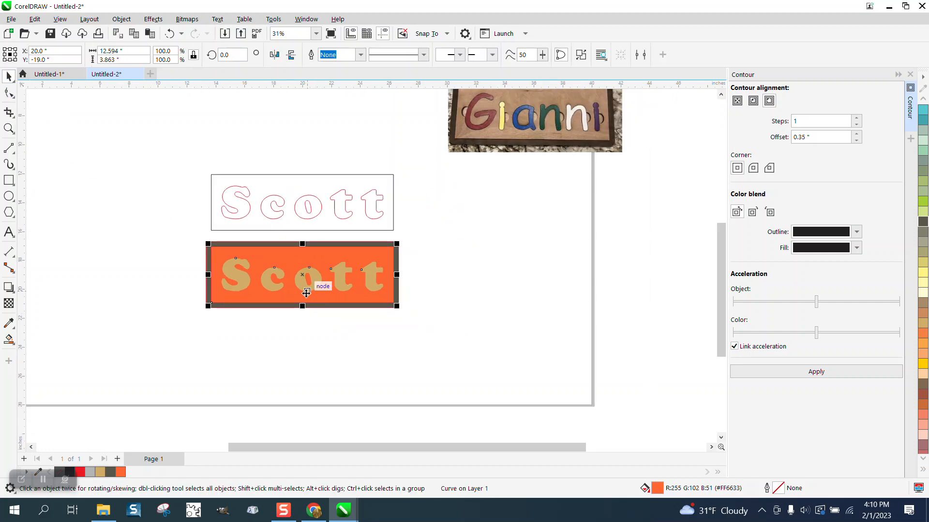
pyautogui.press('Up')
pyautogui.press('Up')
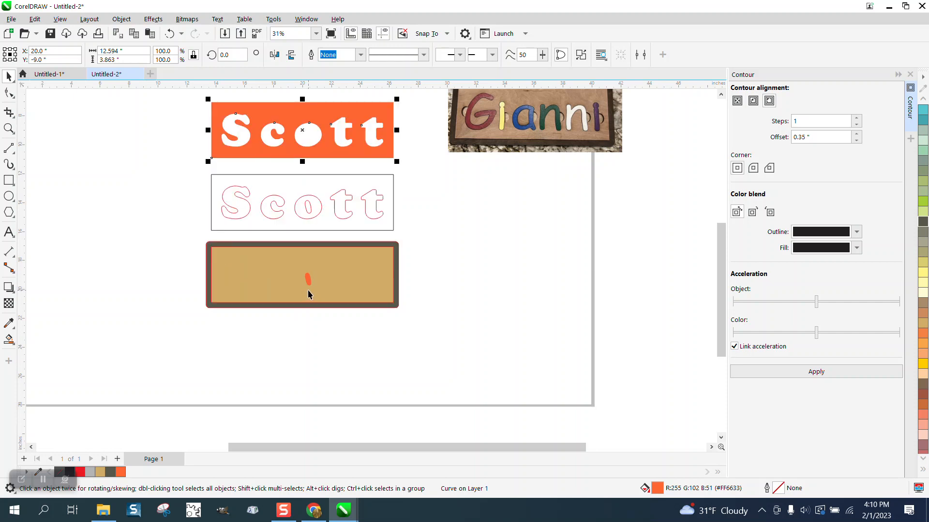
pyautogui.click(308, 279)
pyautogui.press('Up')
pyautogui.press('Up')
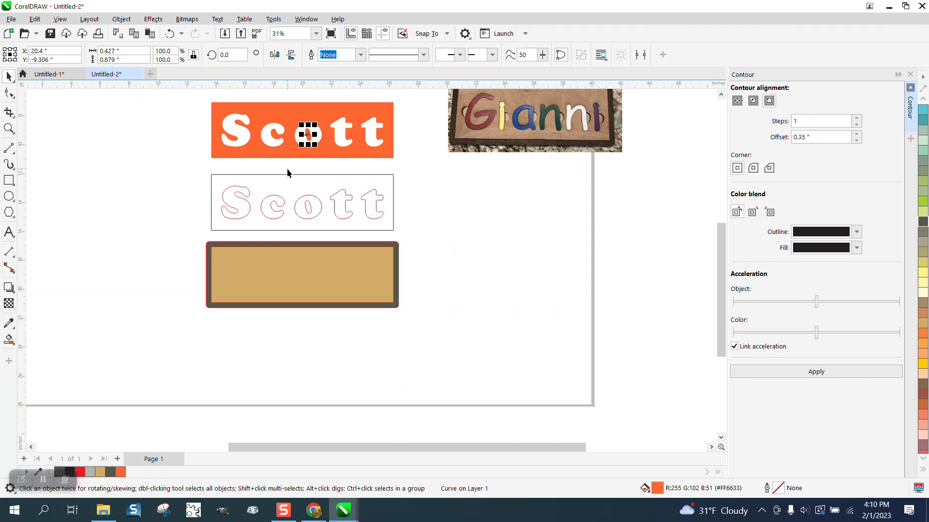
# Draw a circle about 0.84 inches across over the upper edge of the name's rectangle, above the "c"
pyautogui.click(247, 191)
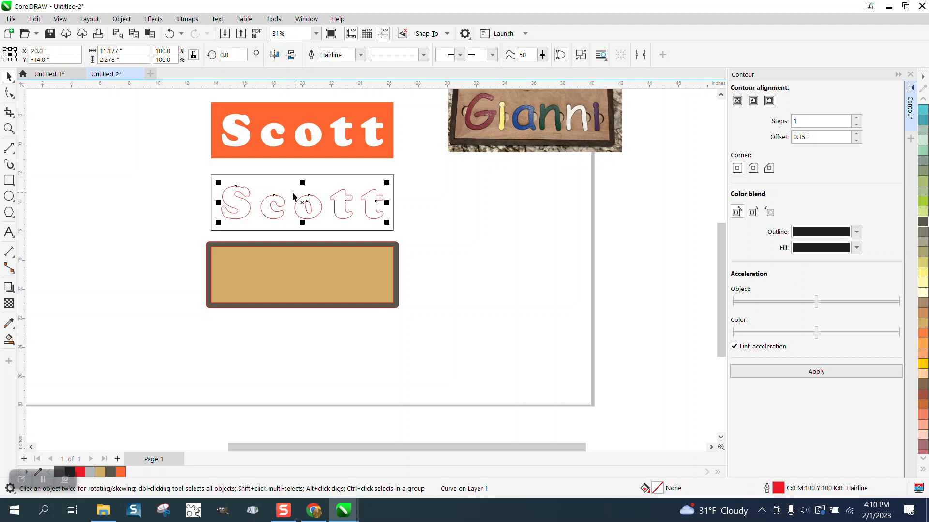
pyautogui.click(9, 128)
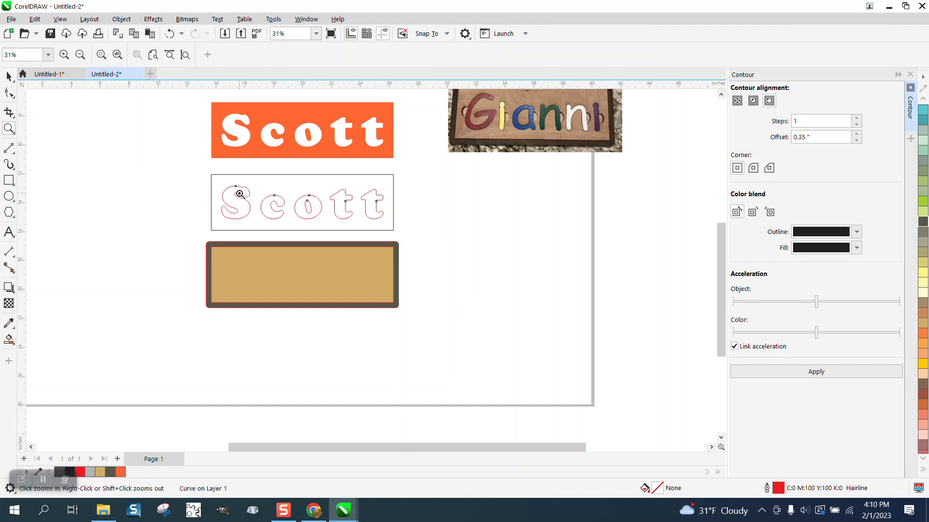
pyautogui.moveTo(203, 165); pyautogui.dragTo(429, 248)
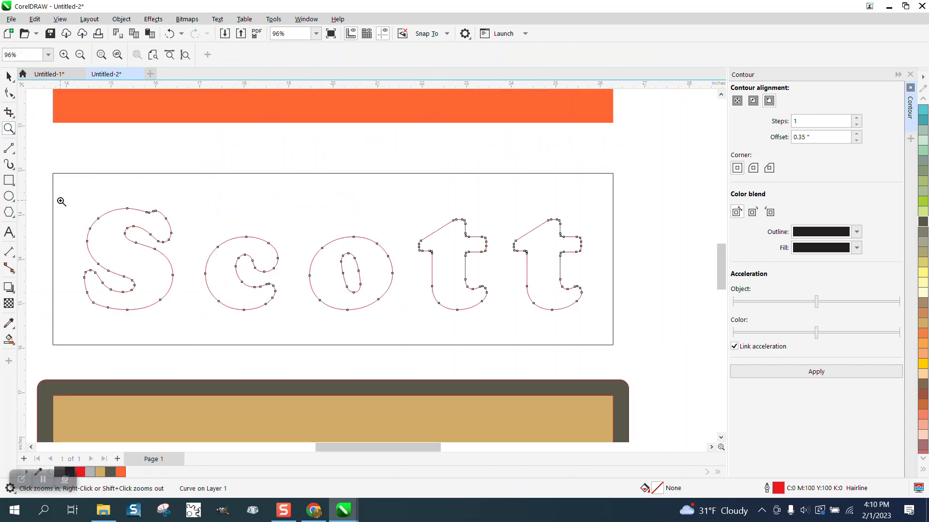
pyautogui.click(8, 196)
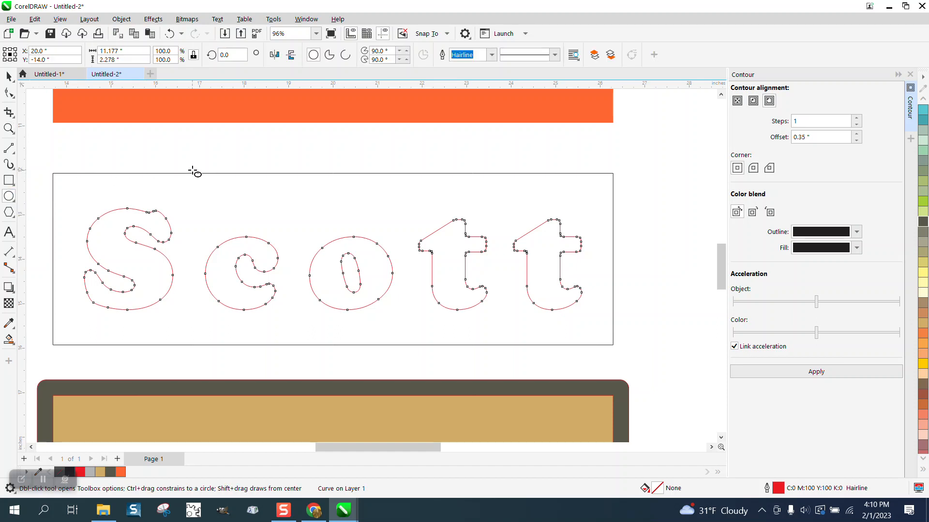
pyautogui.moveTo(249, 145); pyautogui.dragTo(212, 182)
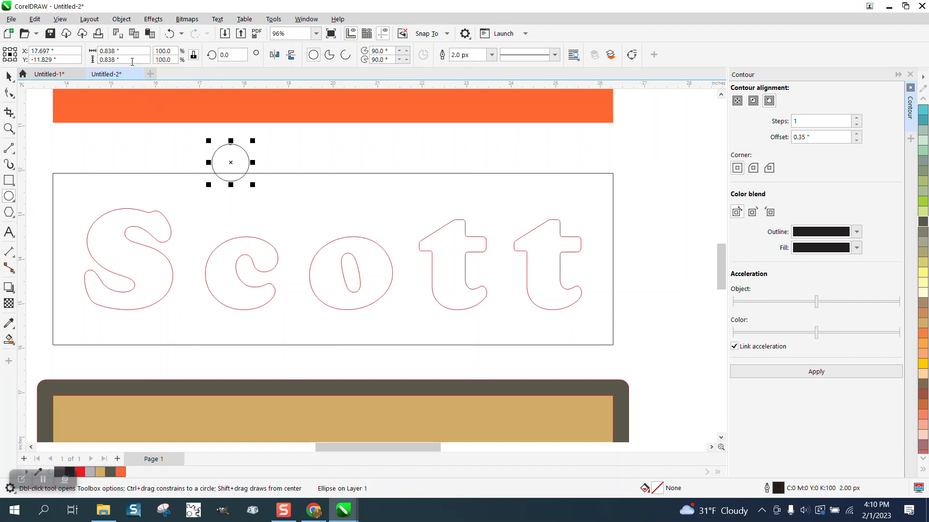
# Resize the circle proportionally to 0.5 inches and finally to 0.75 inches in diameter
pyautogui.click(121, 50)
pyautogui.write('.5')
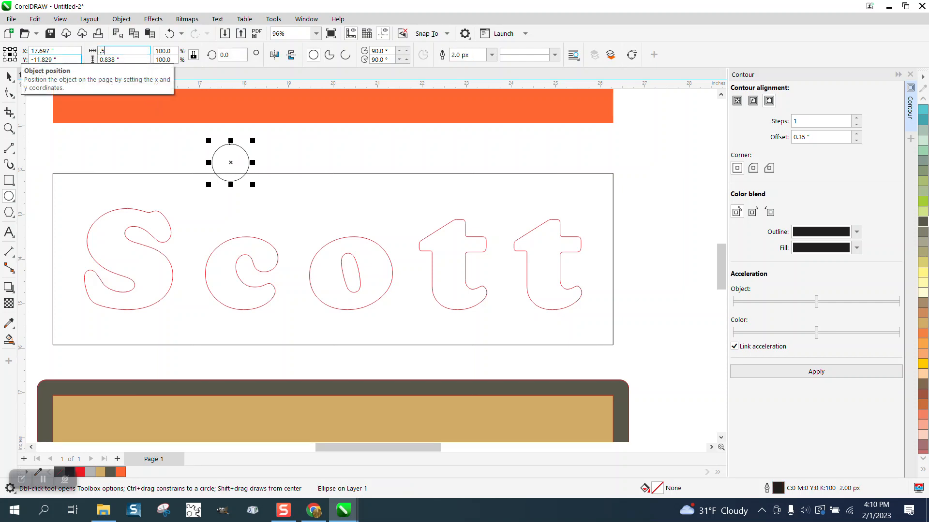
pyautogui.press('Return')
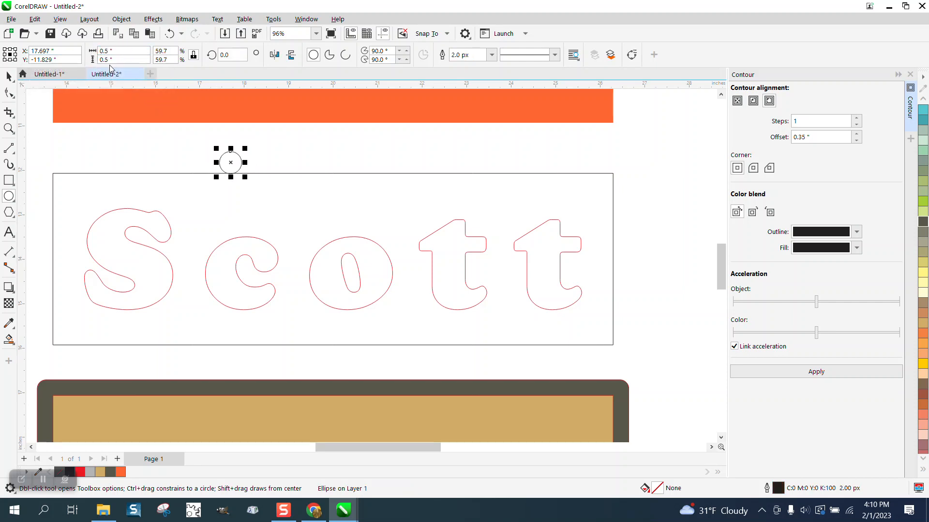
pyautogui.click(121, 51)
pyautogui.write('.75')
pyautogui.press('Return')
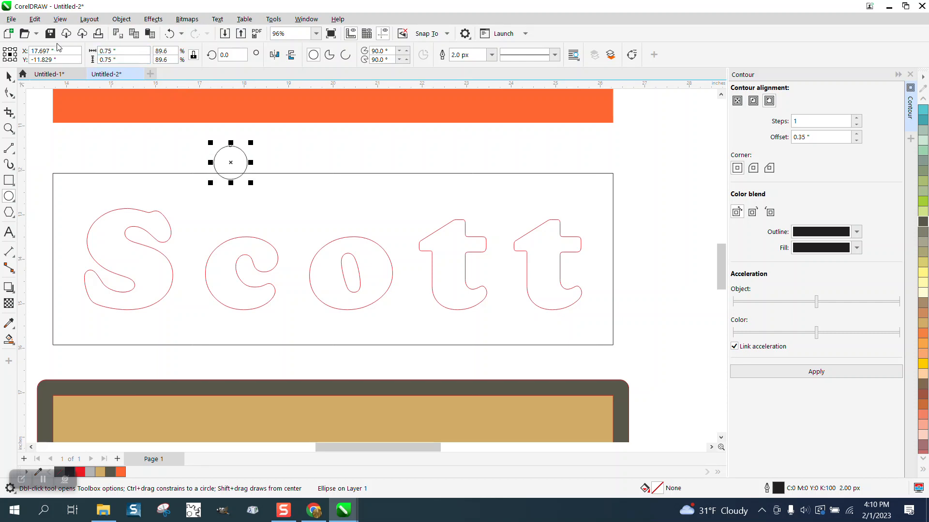
# Give the 0.75-inch circle a red outline
pyautogui.click(922, 100)
pyautogui.click(921, 100)
pyautogui.click(921, 100)
pyautogui.click(921, 100)
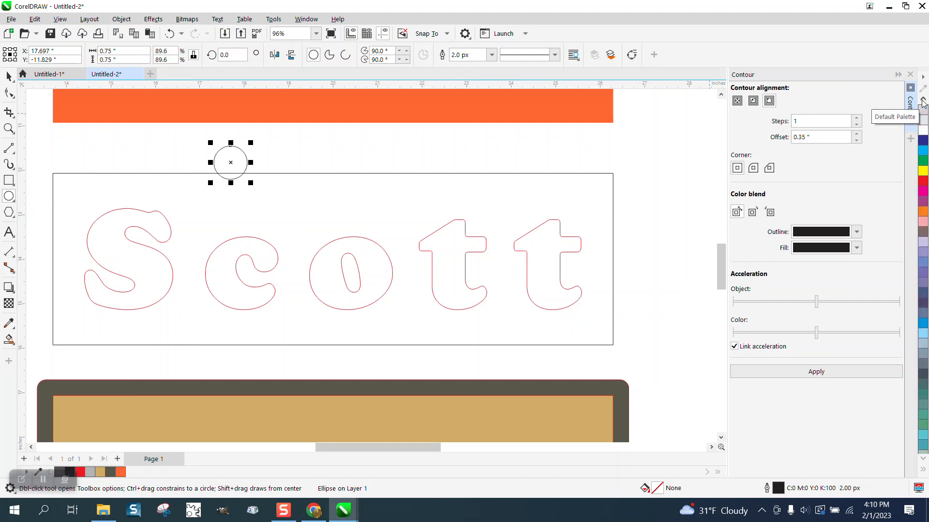
pyautogui.click(921, 99)
pyautogui.click(921, 100)
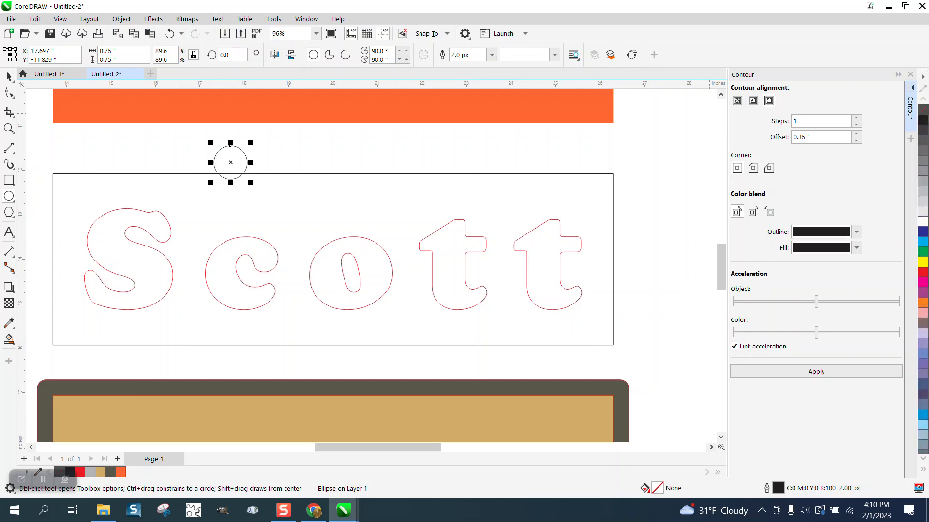
pyautogui.rightClick(925, 273)
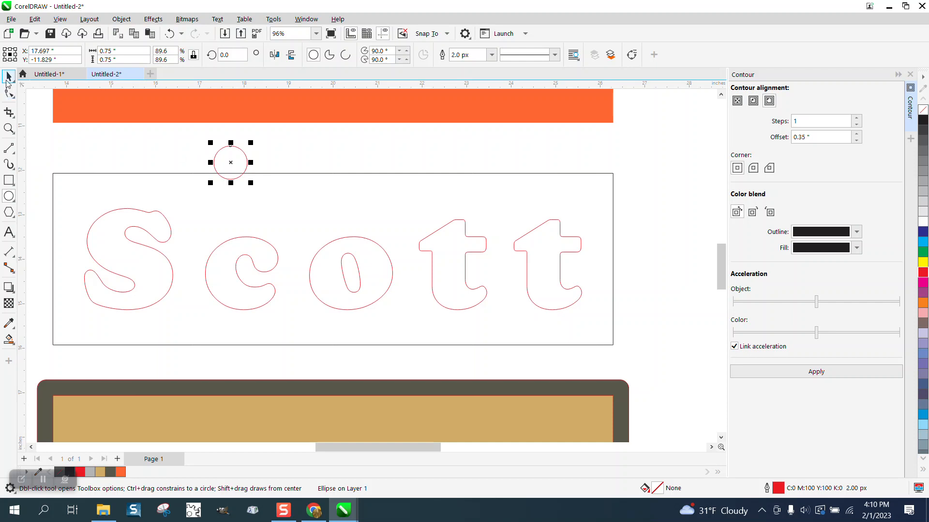
# Copy the red circle about 1.1 inches to the right and repeat the duplication to make a row of six circles
pyautogui.click(8, 78)
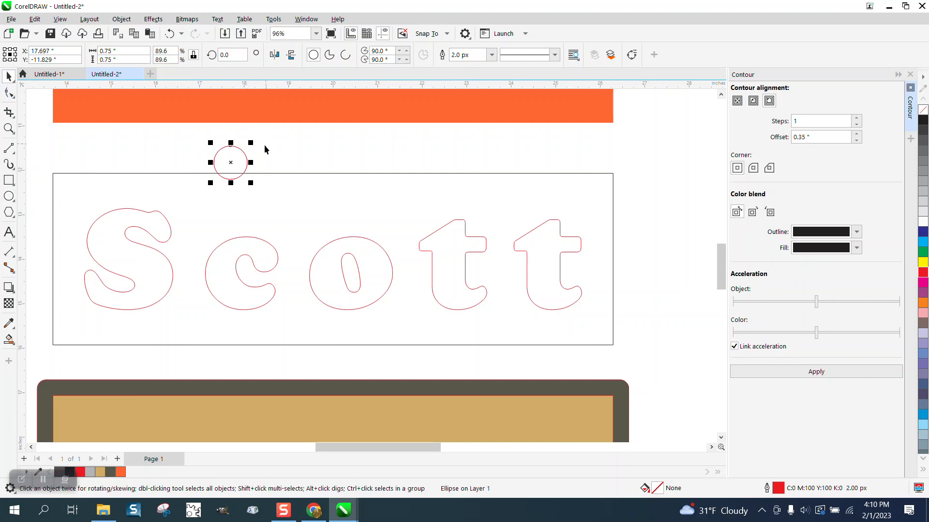
pyautogui.moveTo(231, 163); pyautogui.dragTo(280, 164)
pyautogui.hotkey('ctrl', 'r')
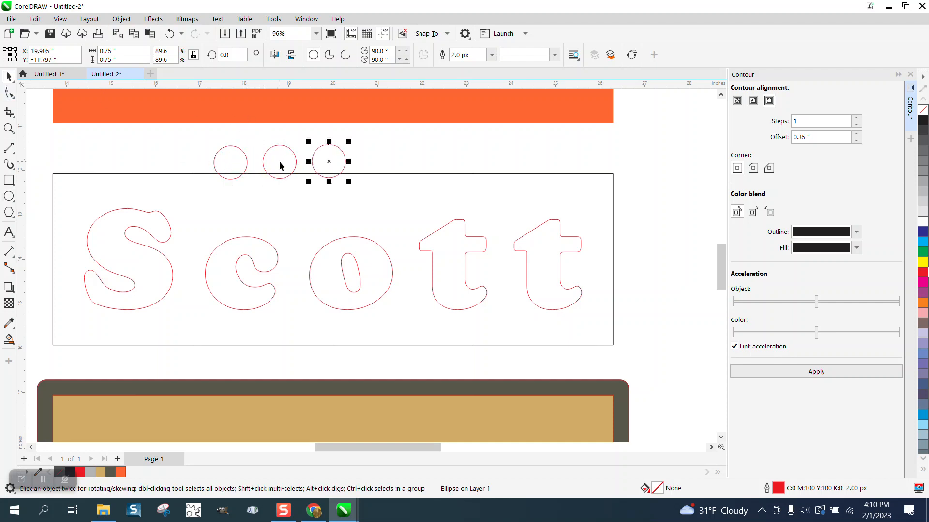
pyautogui.hotkey('ctrl', 'r')
pyautogui.hotkey('ctrl', 'r')
pyautogui.hotkey('ctrl', 'r')
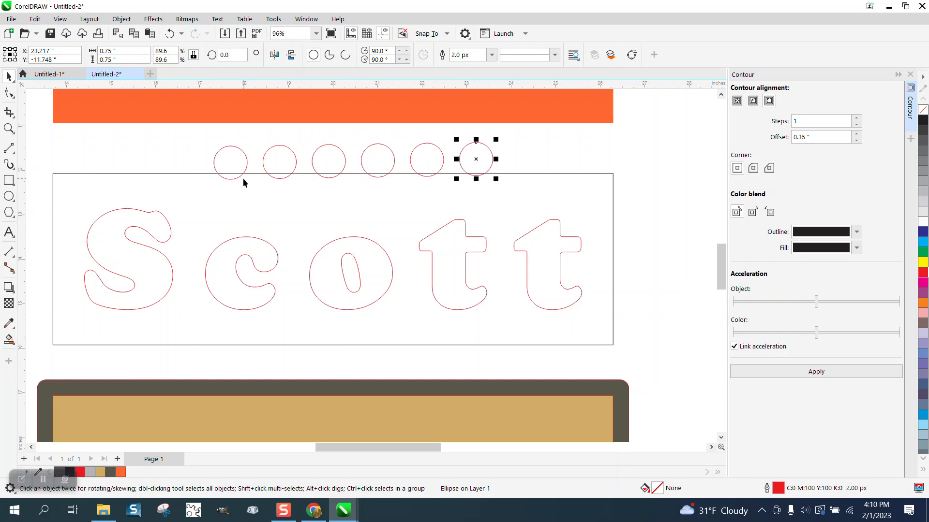
# Move five of the red circles over the letters: the upper edges of "S", "c" and "o", and the lower stems of both "t"s
pyautogui.click(243, 178)
pyautogui.moveTo(240, 178); pyautogui.dragTo(99, 233)
pyautogui.moveTo(274, 179); pyautogui.dragTo(217, 255)
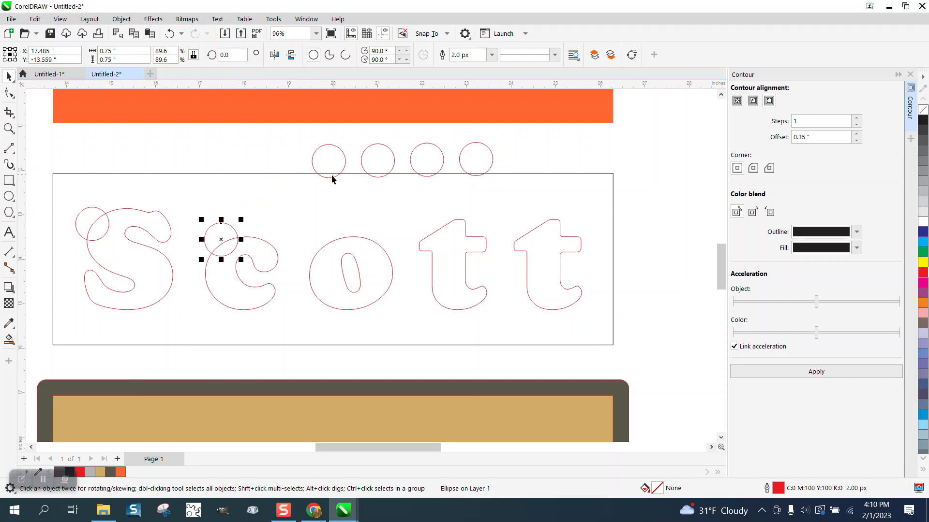
pyautogui.moveTo(331, 176); pyautogui.dragTo(317, 241)
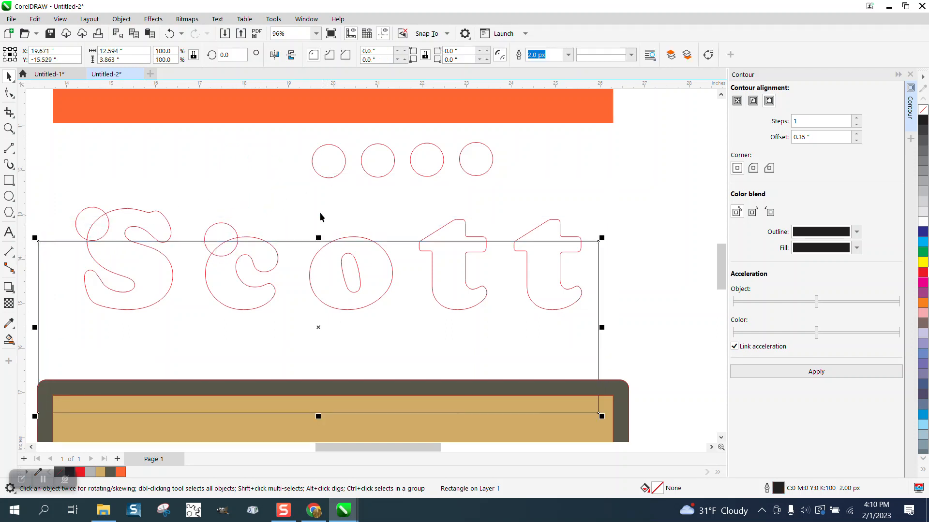
pyautogui.click(175, 35)
pyautogui.moveTo(333, 162); pyautogui.dragTo(331, 237)
pyautogui.moveTo(376, 177); pyautogui.dragTo(427, 318)
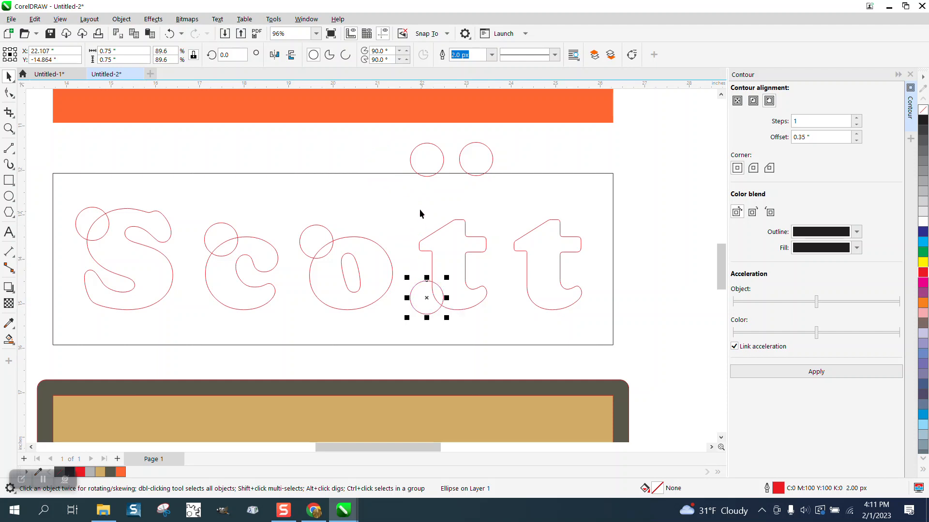
pyautogui.moveTo(442, 162); pyautogui.dragTo(541, 298)
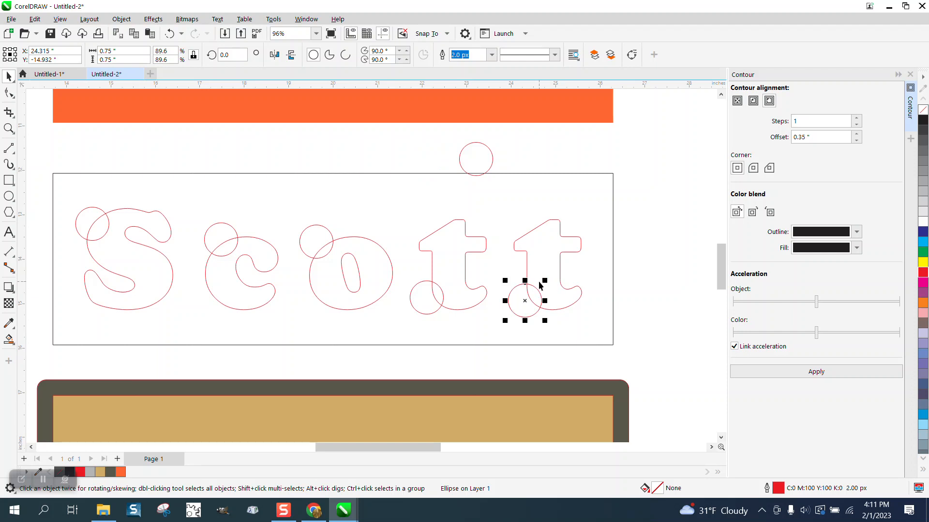
# Delete the circle on the last "t" and break the combined letter curve apart
pyautogui.press('Delete')
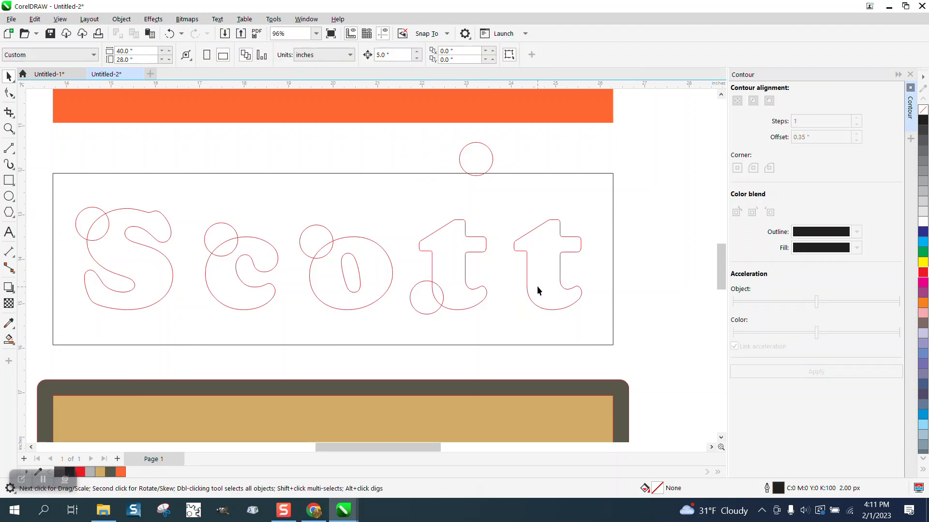
pyautogui.click(561, 267)
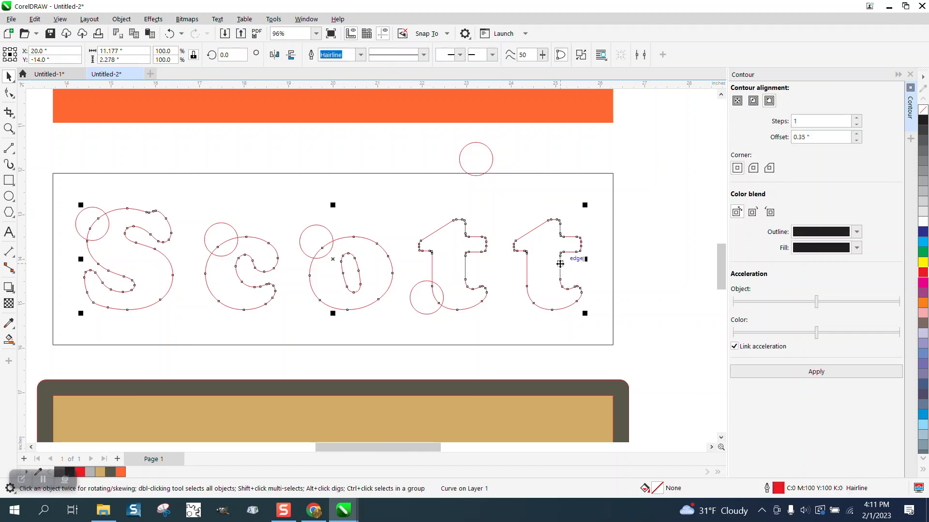
pyautogui.click(121, 19)
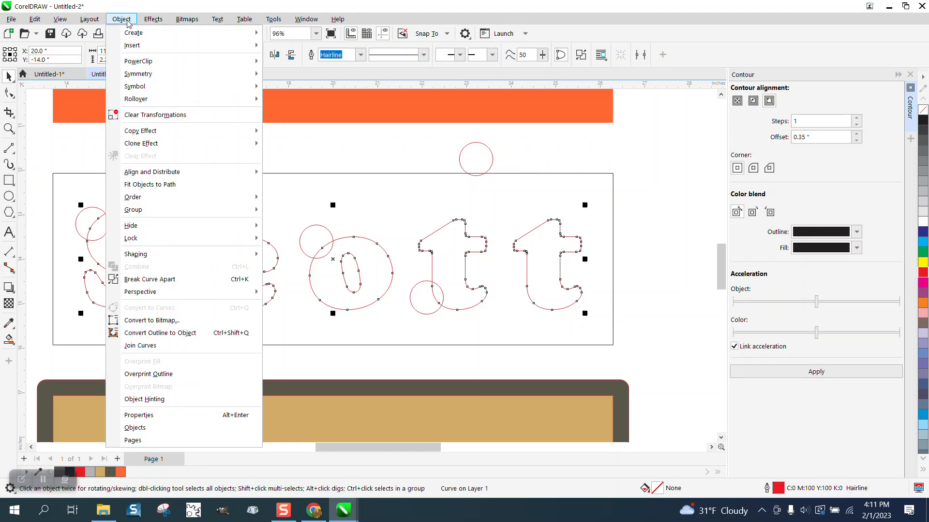
pyautogui.click(180, 276)
# Give the last "t" in the middle rectangle a black outline
pyautogui.click(578, 245)
pyautogui.click(579, 238)
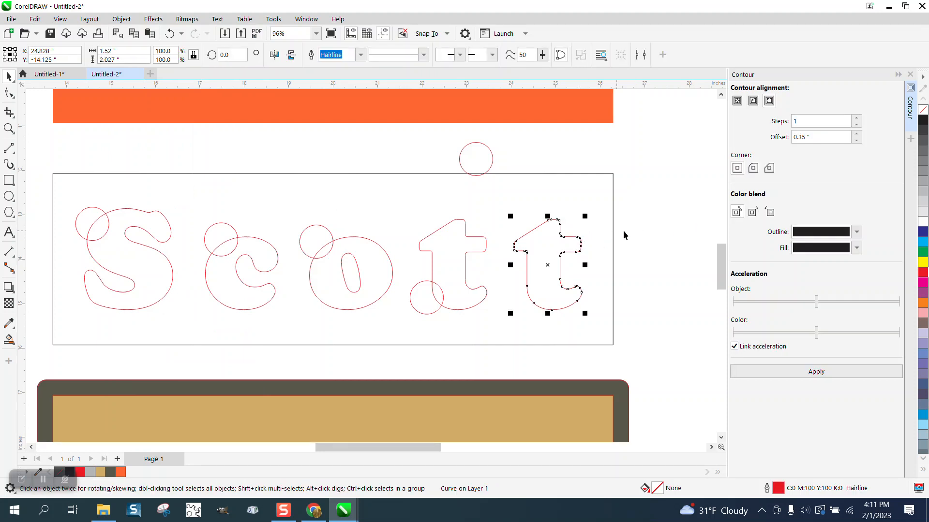
pyautogui.rightClick(923, 121)
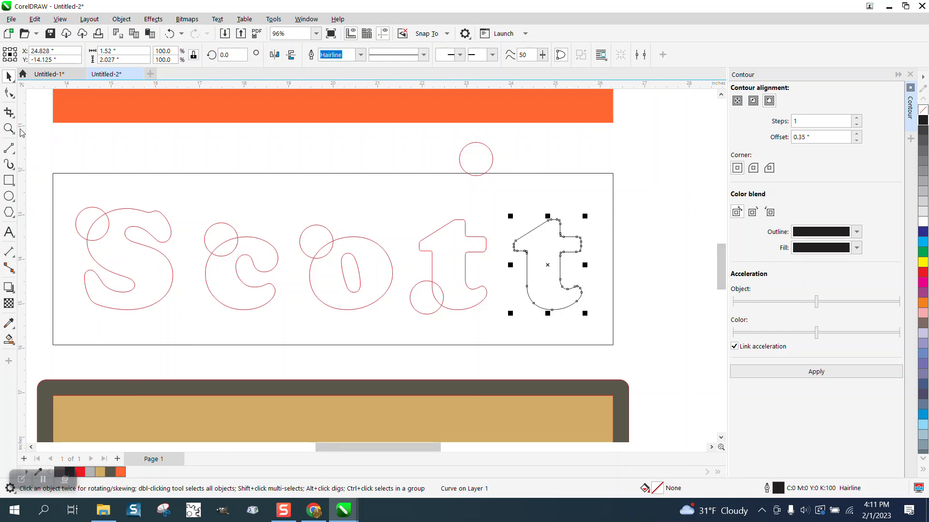
# Remove the orange fill from the upper name board and give it a red outline
pyautogui.scroll(-1, 300, 215)
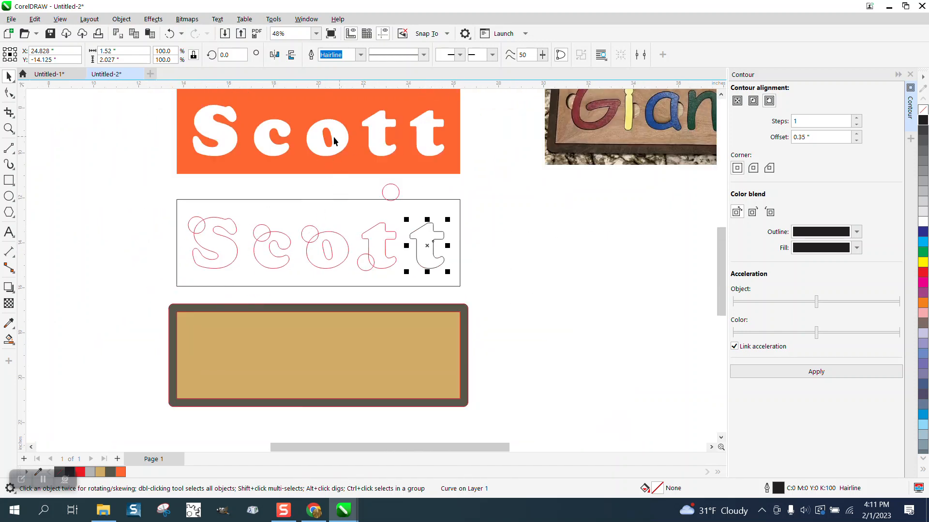
pyautogui.click(198, 120)
pyautogui.click(923, 110)
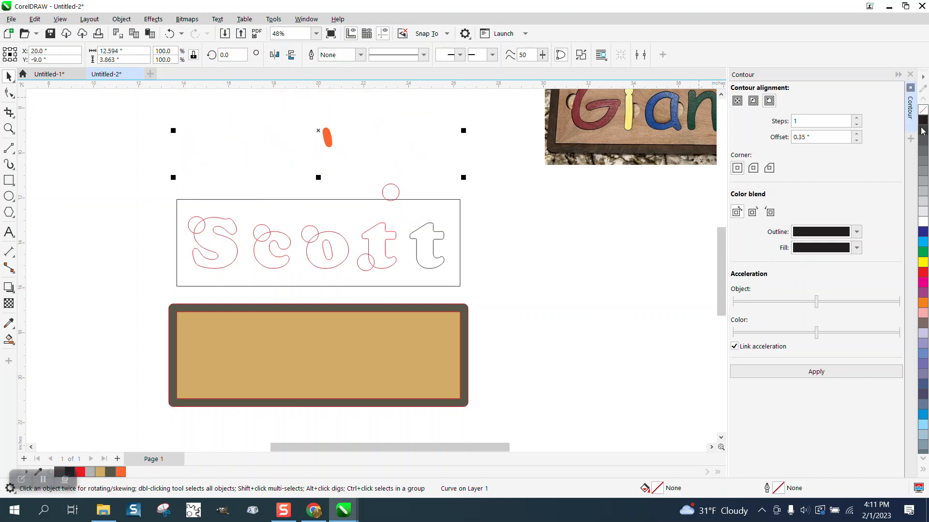
pyautogui.rightClick(923, 274)
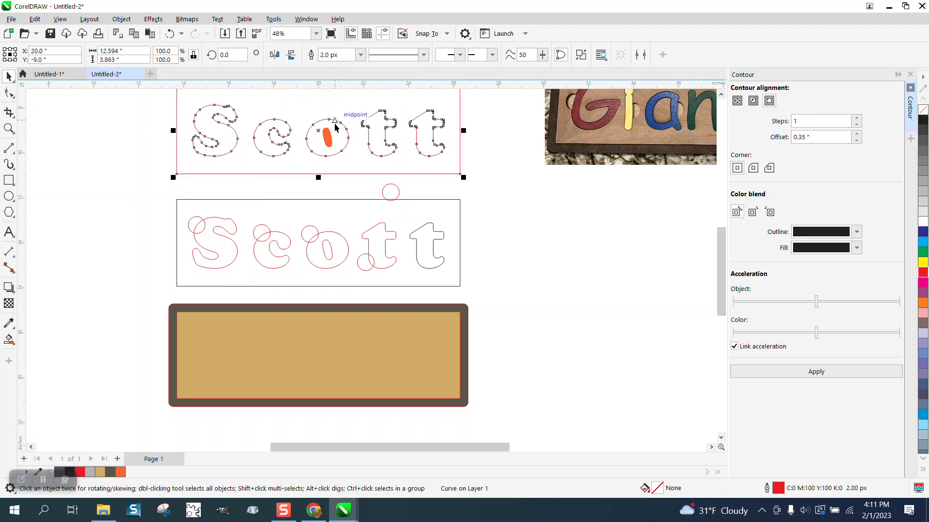
# Remove the orange fill from the centre of the upper "o" and give it a red outline
pyautogui.click(324, 132)
pyautogui.click(327, 136)
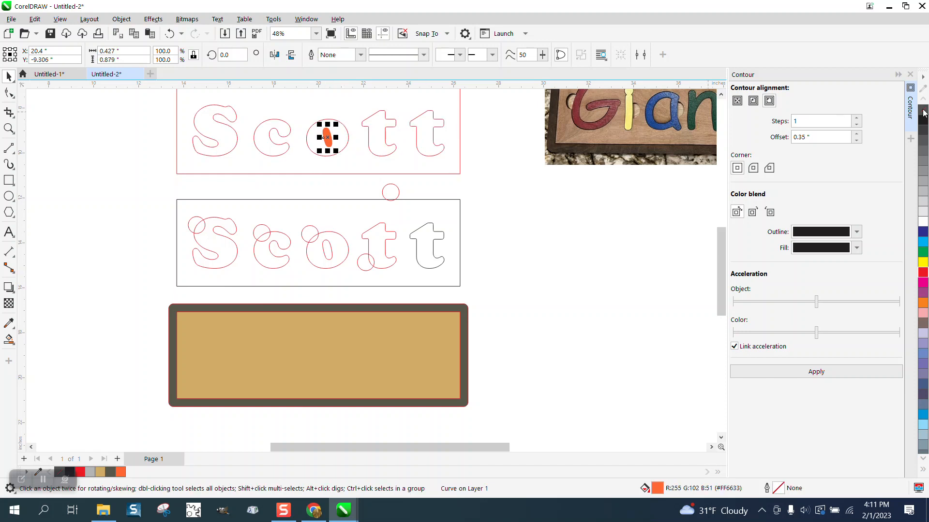
pyautogui.rightClick(923, 111)
pyautogui.rightClick(922, 273)
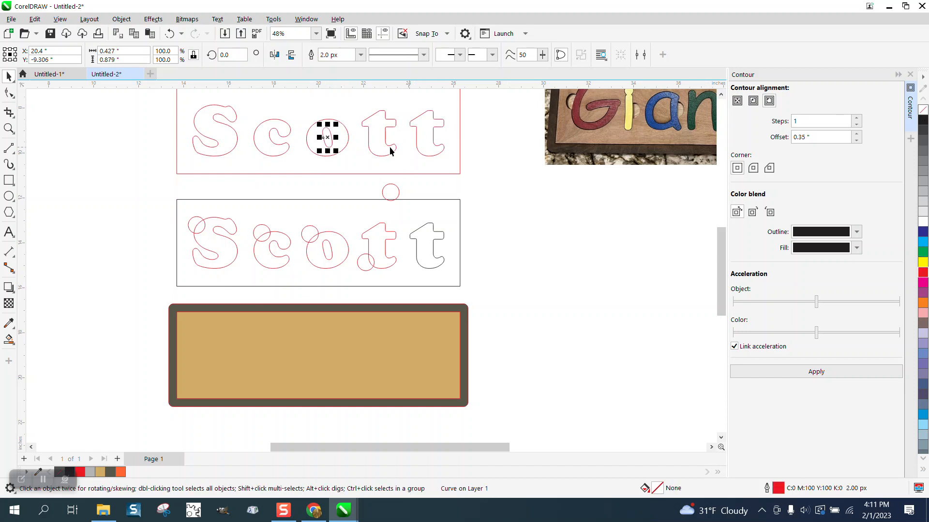
# Delete the leftover red circle over the upper edge of the middle name rectangle
pyautogui.click(478, 170)
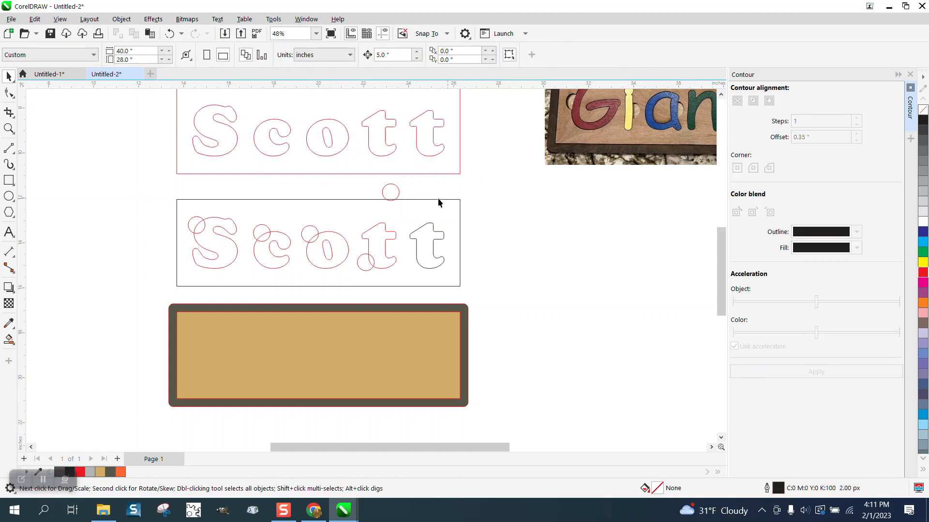
pyautogui.click(391, 186)
pyautogui.press('Delete')
# Remove the overlapping segments between the circles and the letters "S", "c", "o" and first "t" with Virtual Segment Delete
pyautogui.click(10, 128)
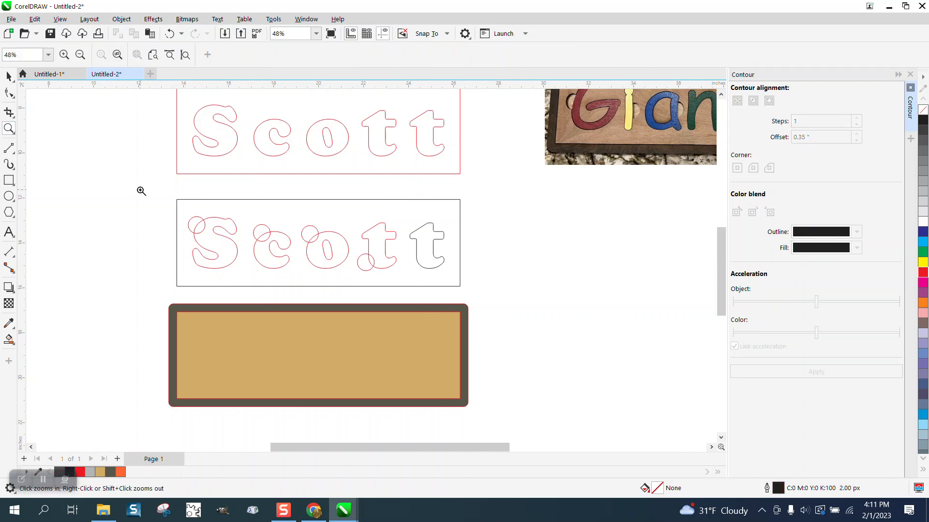
pyautogui.moveTo(150, 193); pyautogui.dragTo(566, 348)
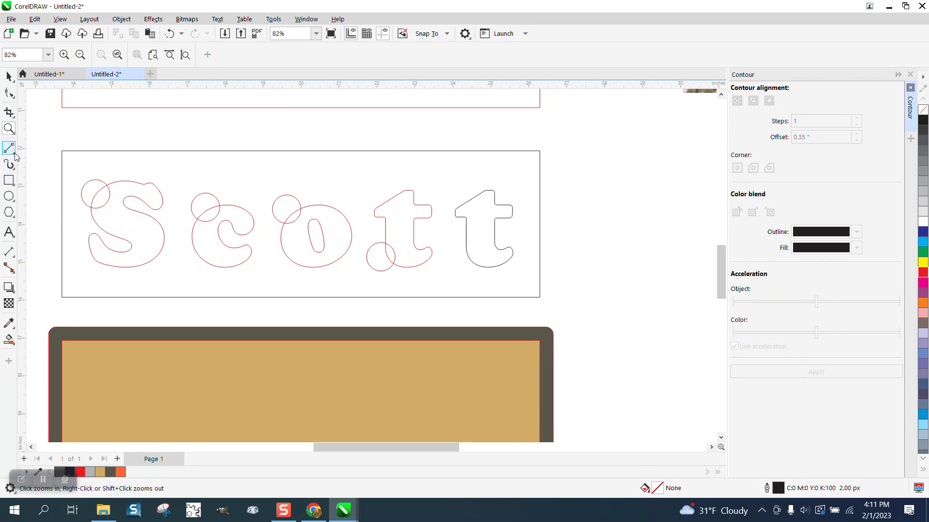
pyautogui.click(13, 116)
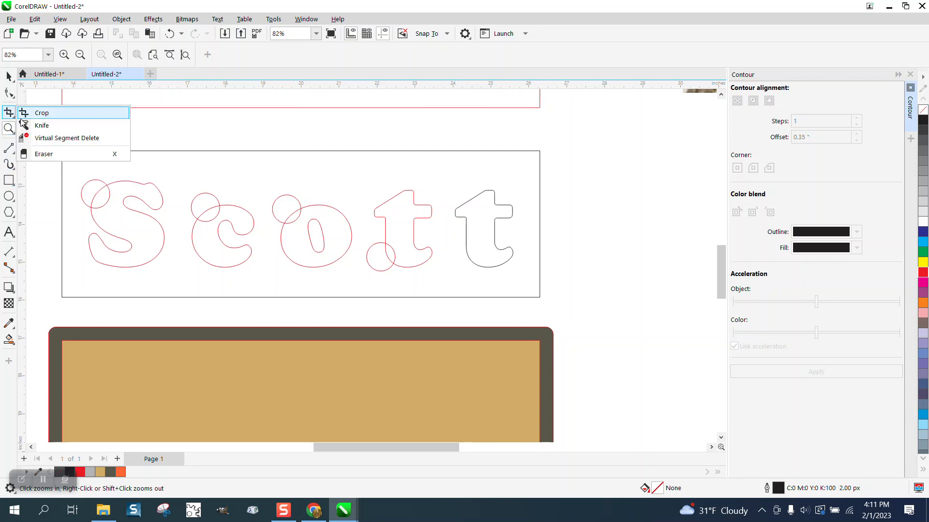
pyautogui.click(49, 138)
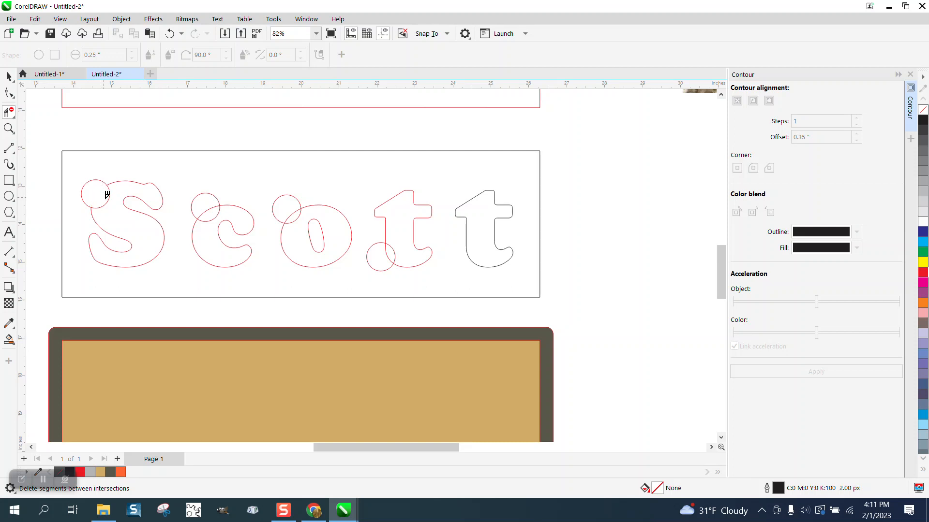
pyautogui.click(107, 194)
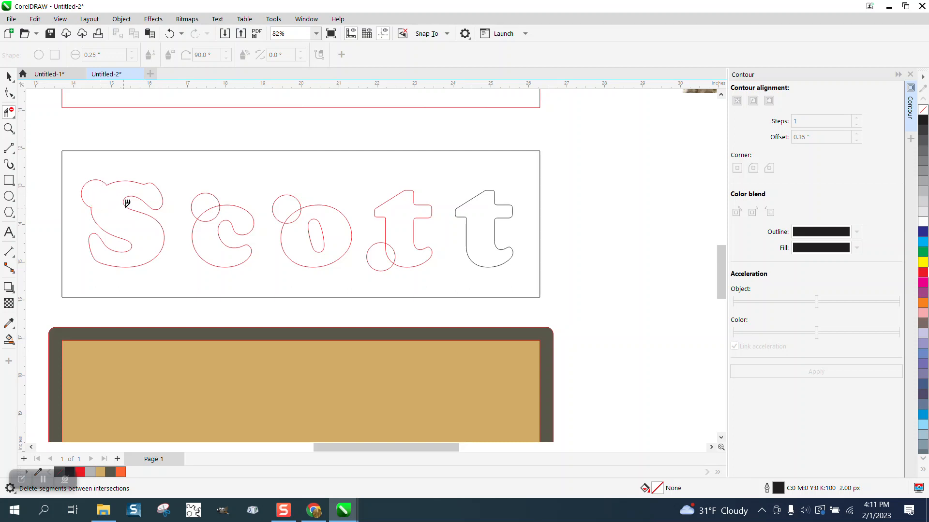
pyautogui.click(212, 219)
pyautogui.click(300, 216)
pyautogui.click(395, 249)
pyautogui.click(387, 251)
pyautogui.click(9, 76)
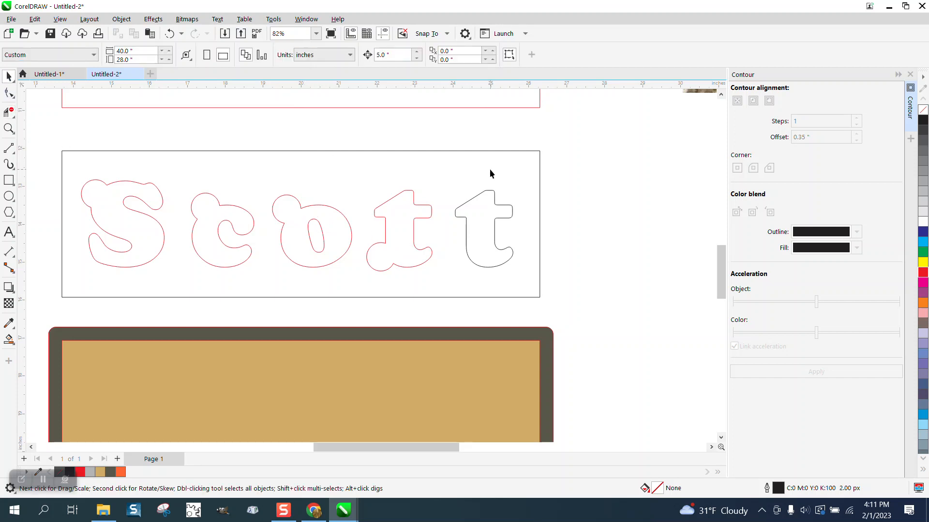
# Smart Fill the first "t" with its finger hole in orange and move the filled copy exactly over the last "t"
pyautogui.click(9, 338)
pyautogui.click(409, 253)
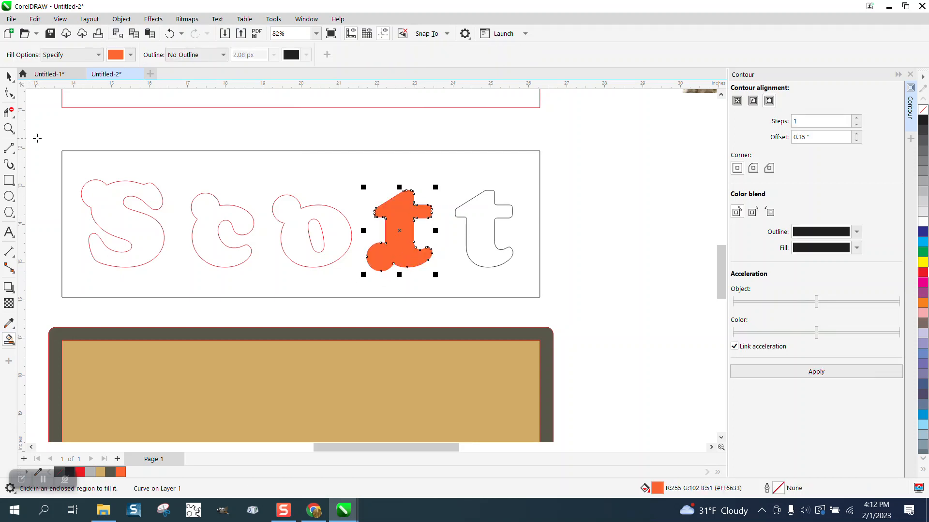
pyautogui.click(9, 76)
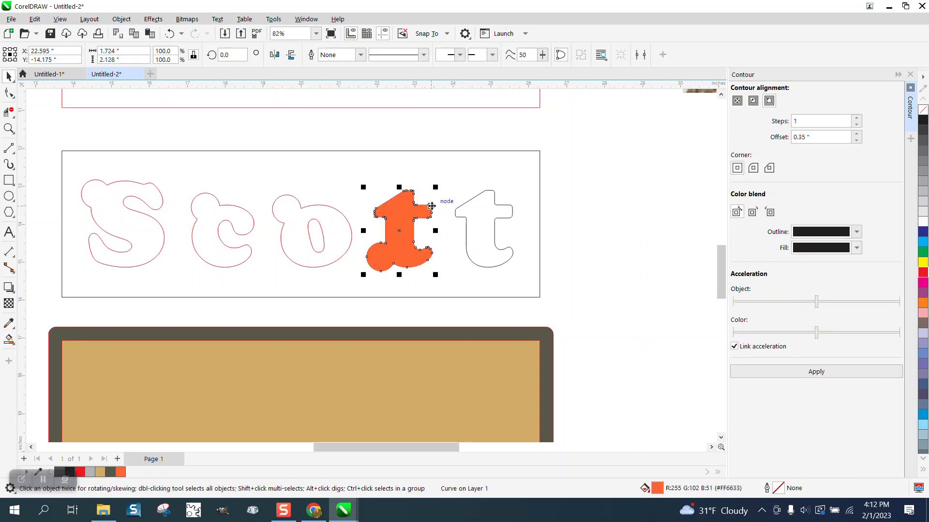
pyautogui.moveTo(431, 206); pyautogui.dragTo(510, 210)
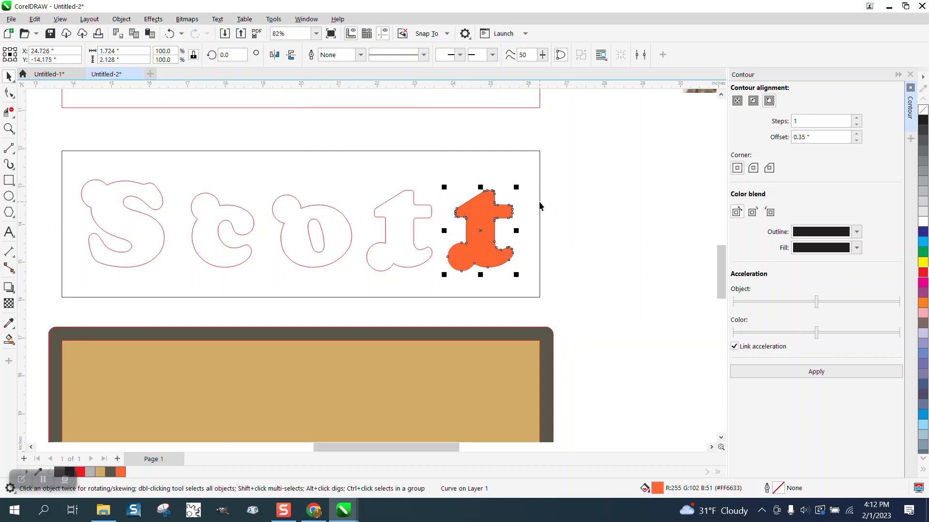
# Delete the black "t" beneath the orange copy, keep the copy in its place, and give it no fill and a red outline
pyautogui.press('Right')
pyautogui.click(502, 214)
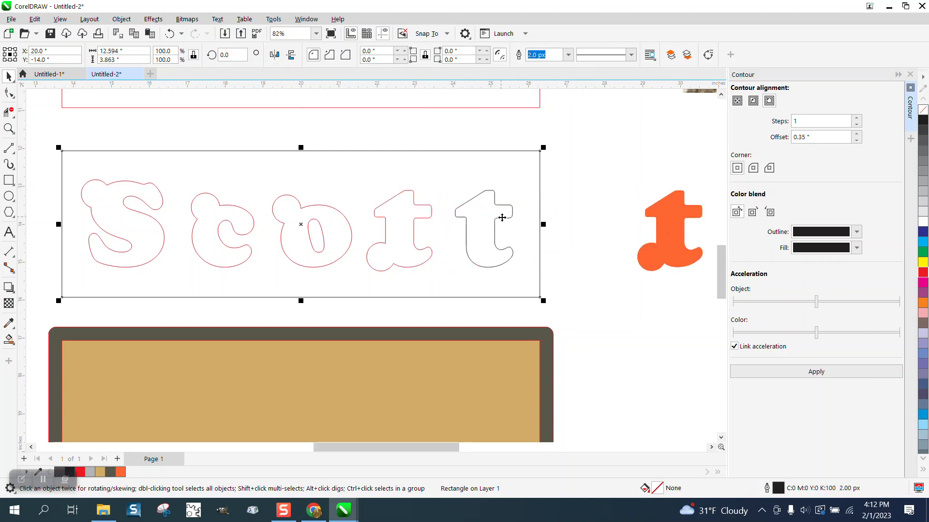
pyautogui.click(504, 218)
pyautogui.click(554, 223)
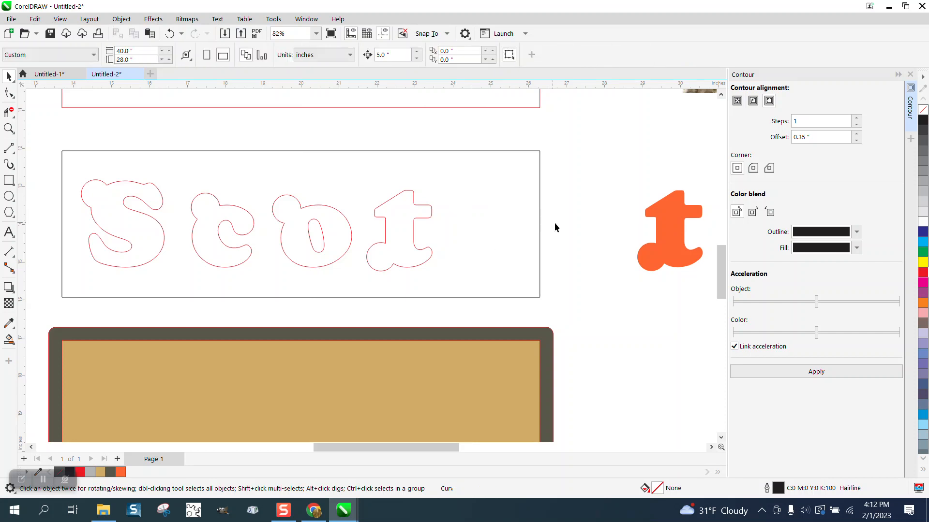
pyautogui.click(656, 232)
pyautogui.press('Left')
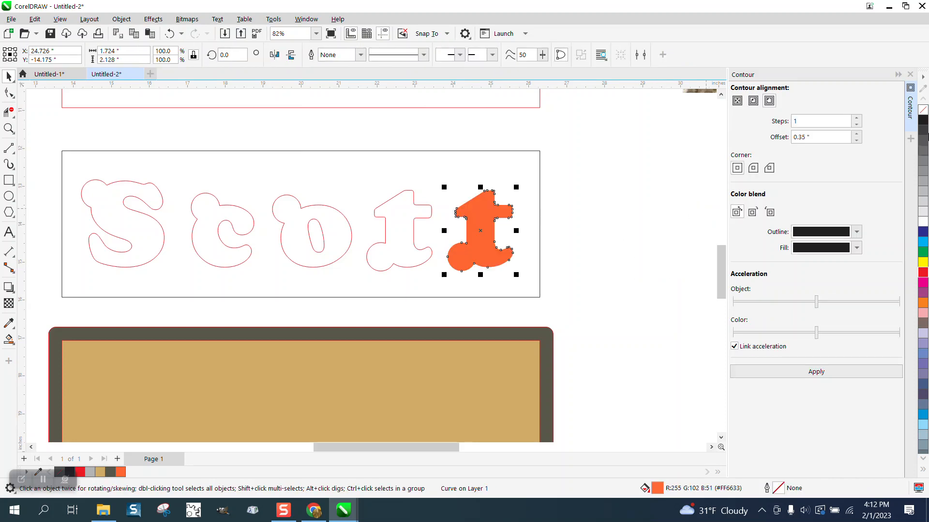
pyautogui.click(923, 110)
pyautogui.rightClick(923, 273)
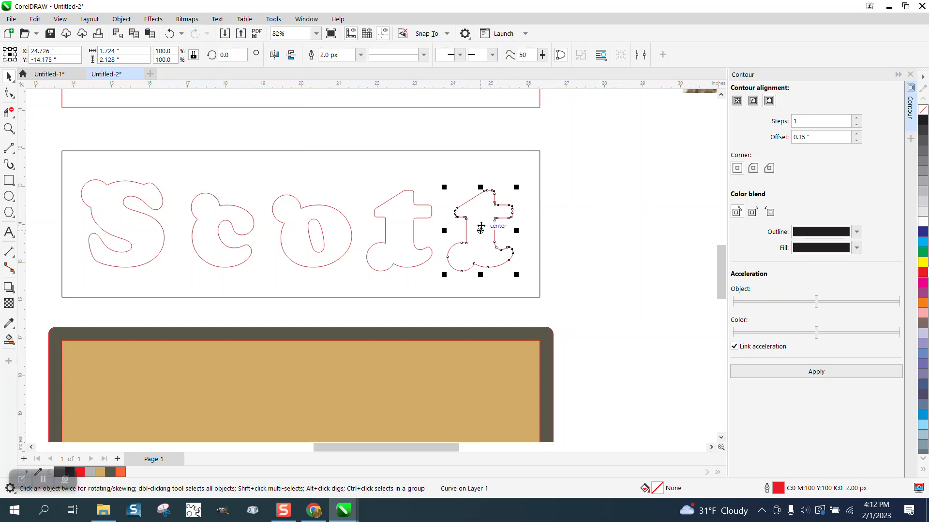
pyautogui.scroll(-1, 478, 182)
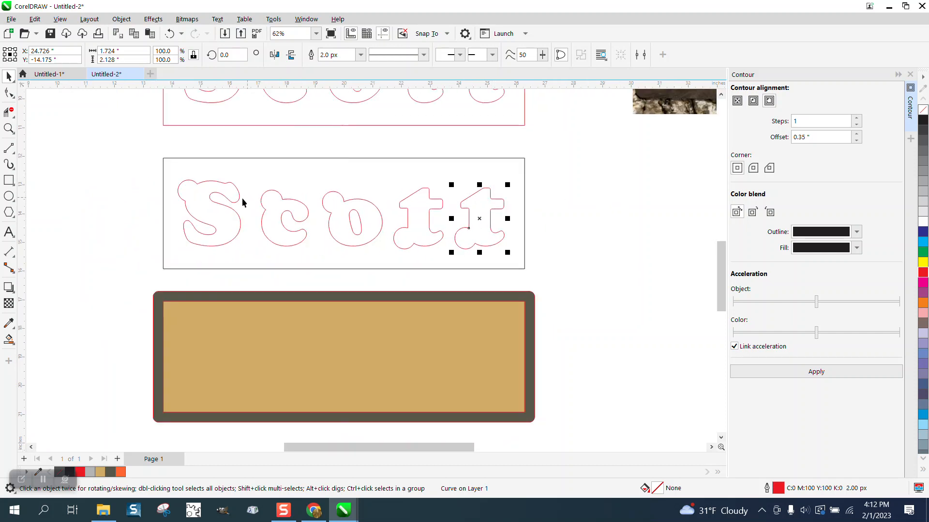
pyautogui.click(327, 336)
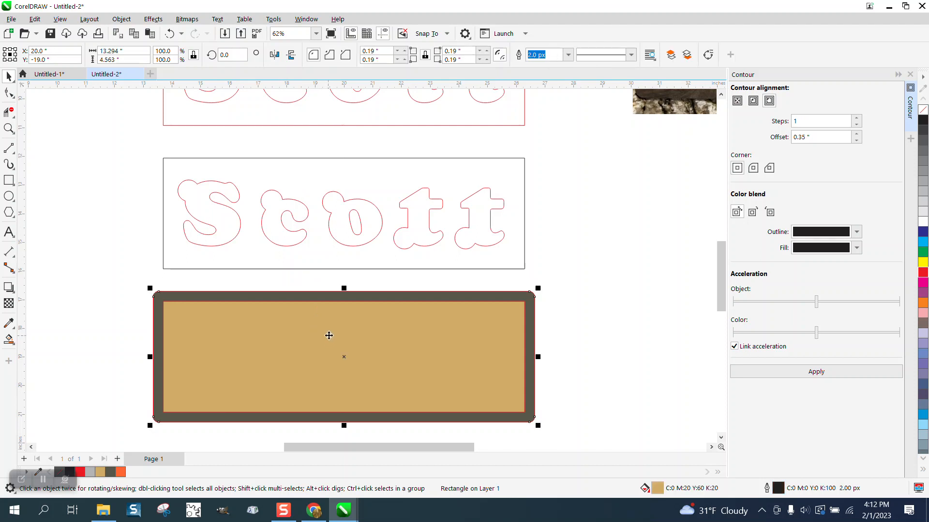
pyautogui.moveTo(330, 335); pyautogui.dragTo(458, 342)
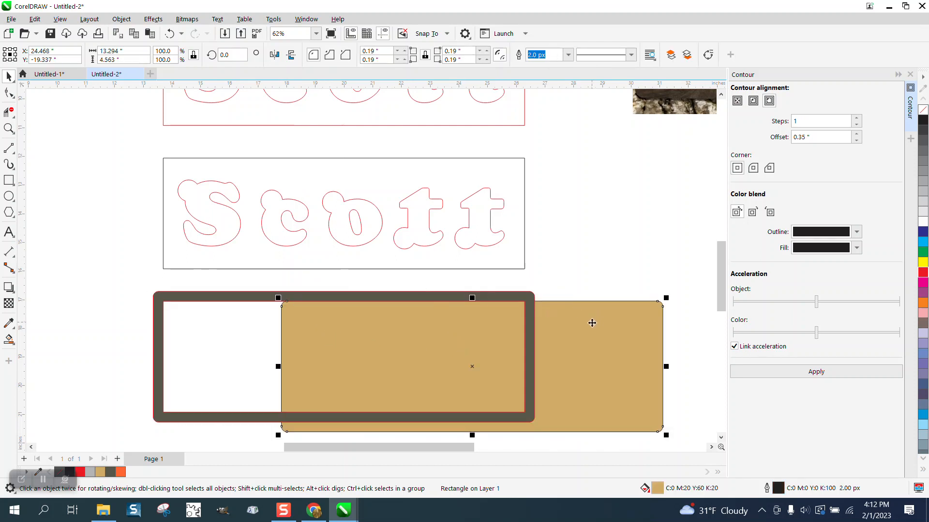
pyautogui.click(170, 34)
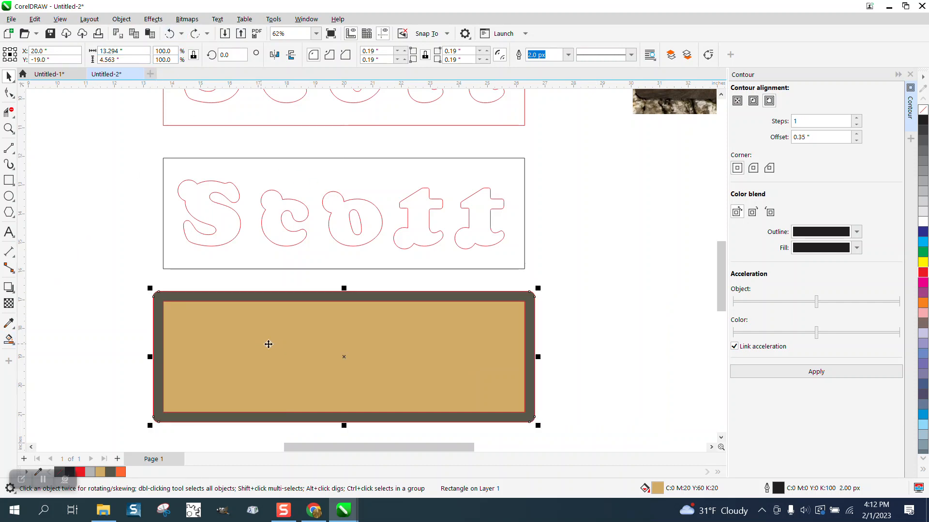
# Smart Fill the area around the letters in the middle name rectangle with orange and no outline
pyautogui.click(13, 345)
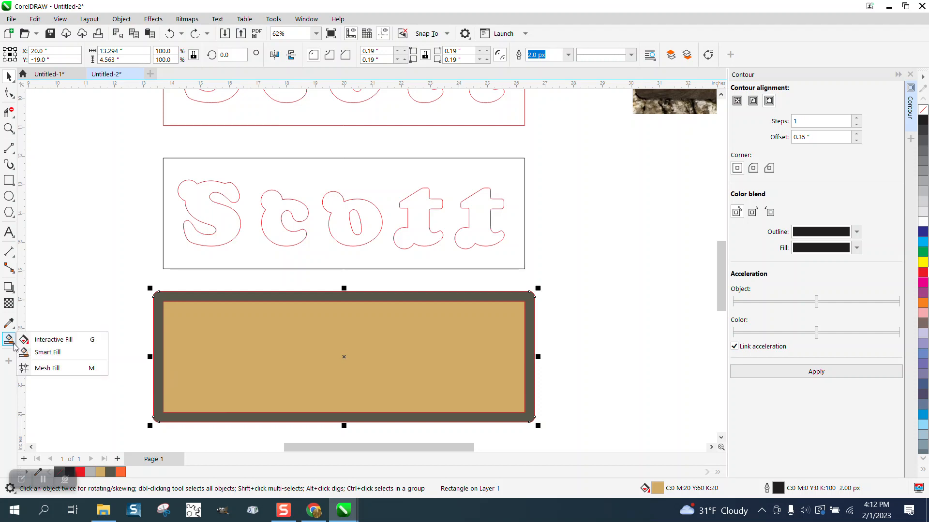
pyautogui.click(59, 352)
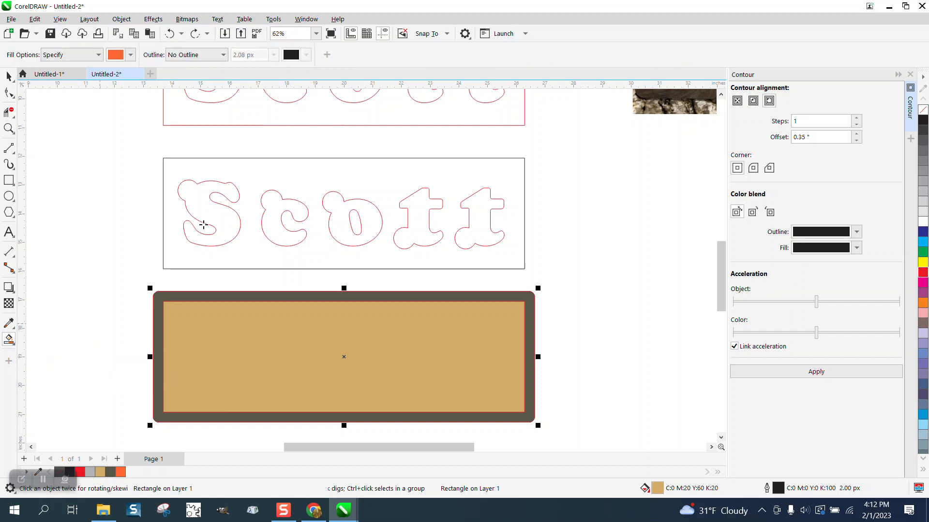
pyautogui.click(267, 173)
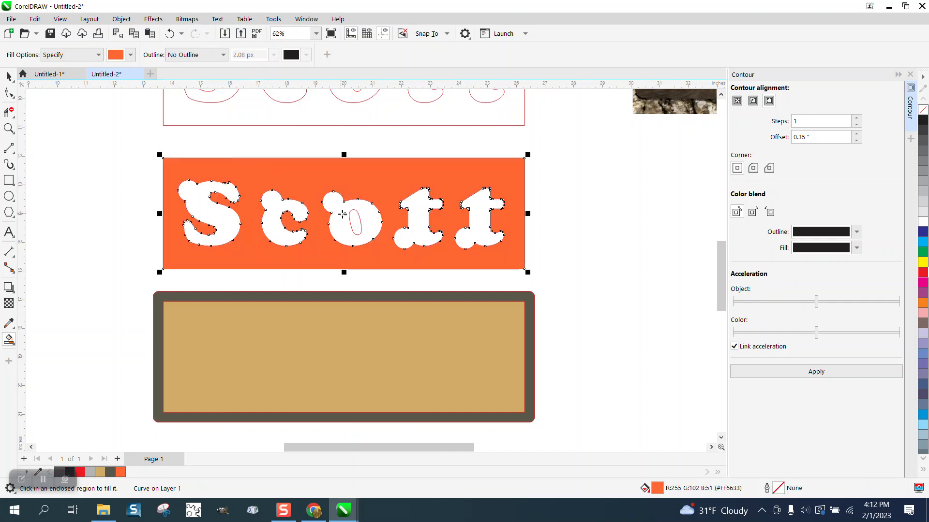
# Smart Fill the opening of the middle "o" in orange and move it with the orange letter surround 5 inches down onto the framed board
pyautogui.click(355, 220)
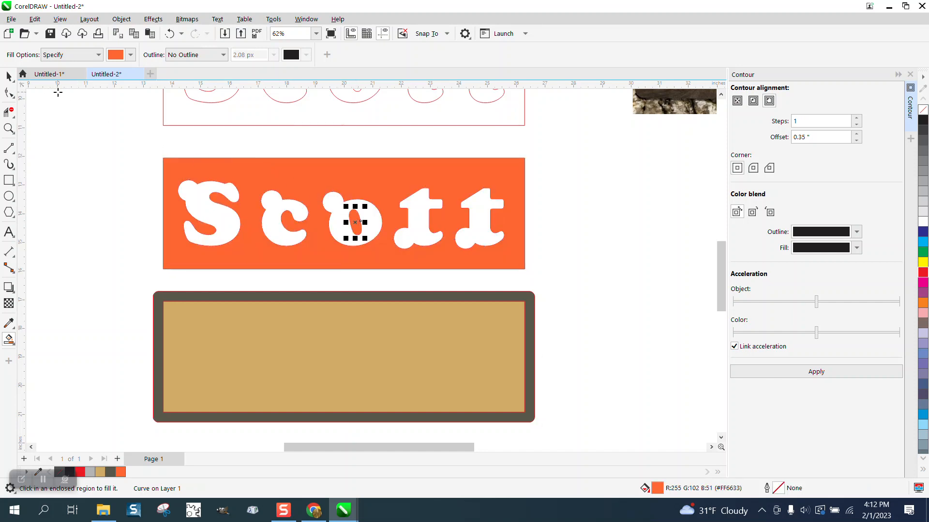
pyautogui.press('Down')
pyautogui.click(9, 77)
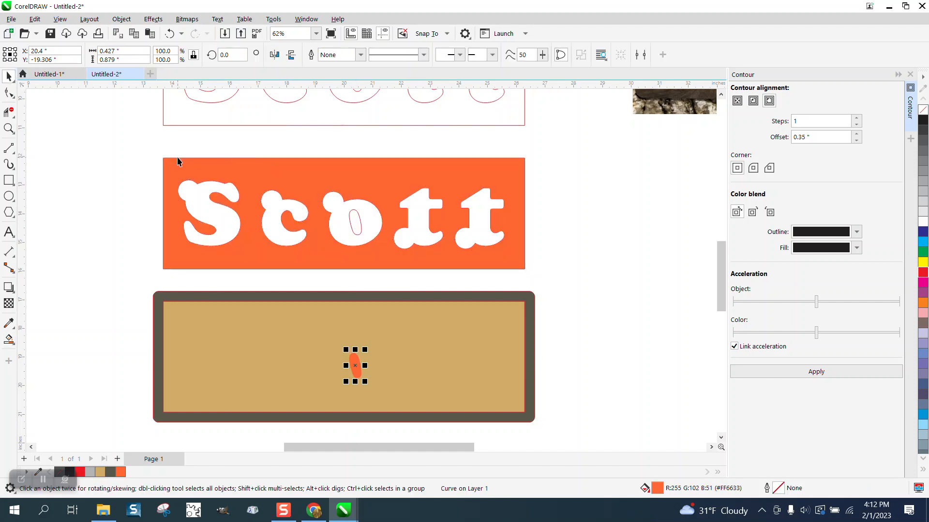
pyautogui.press('Escape')
pyautogui.click(187, 167)
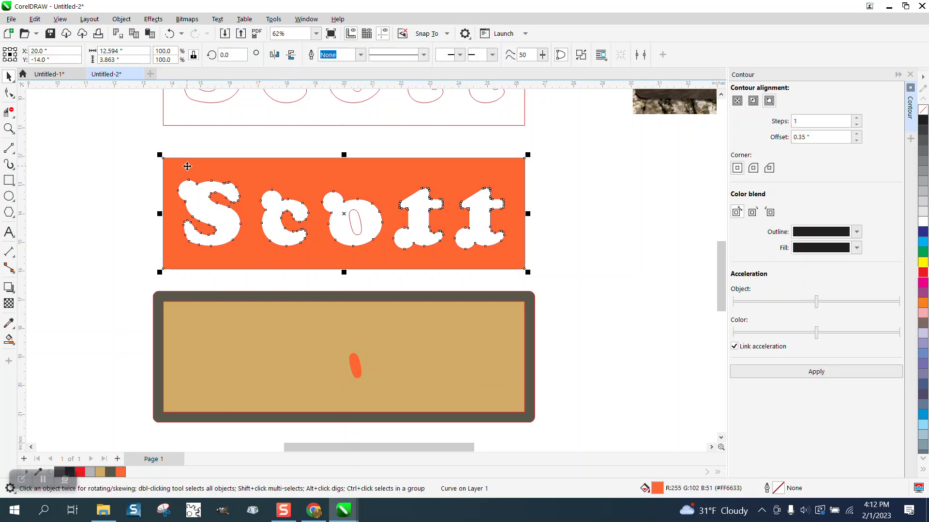
pyautogui.press('Down')
pyautogui.scroll(-3, 384, 201)
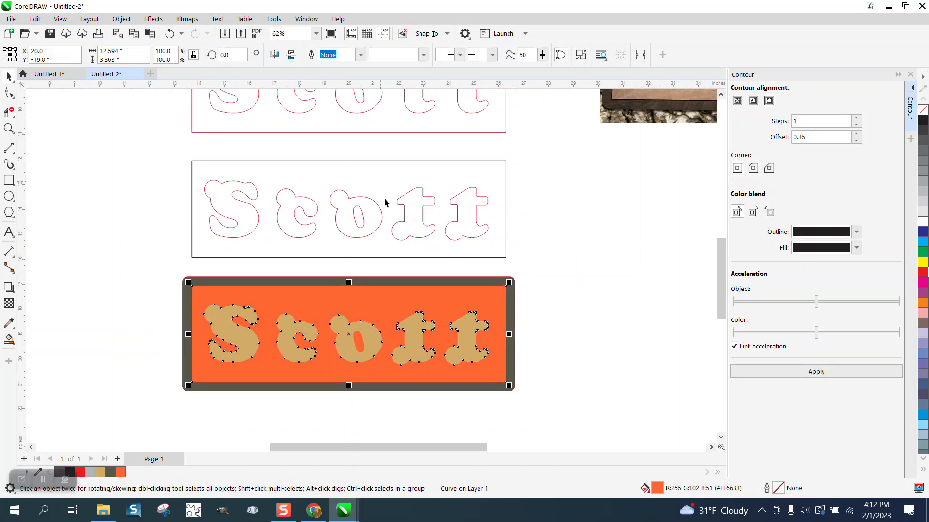
# Break the combined curve of the top rectangle and its letters apart into separate objects
pyautogui.moveTo(253, 171); pyautogui.dragTo(504, 234)
pyautogui.scroll(-1, 509, 234)
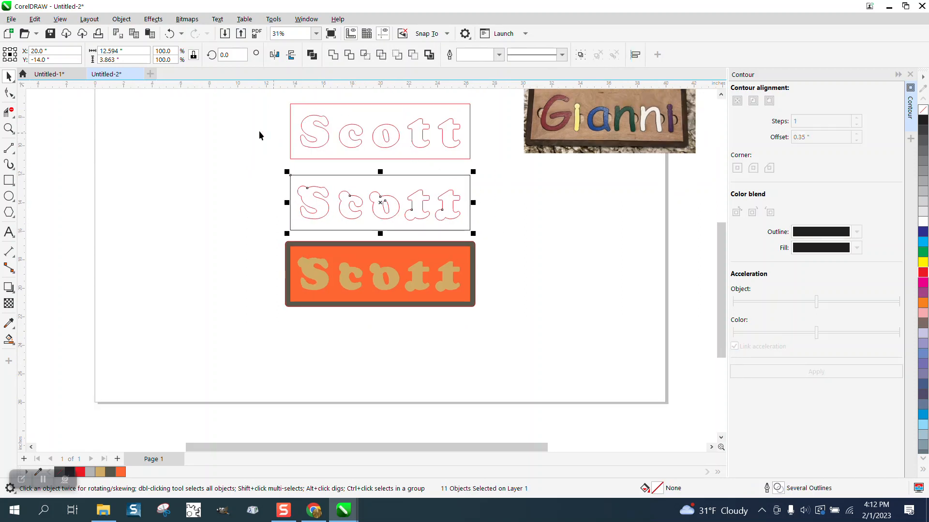
pyautogui.click(9, 129)
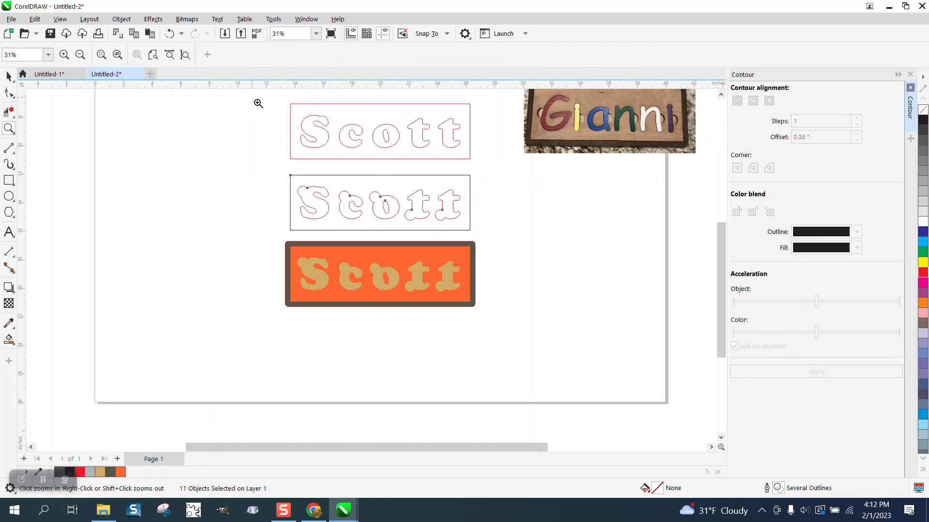
pyautogui.moveTo(253, 99); pyautogui.dragTo(554, 221)
pyautogui.click(9, 76)
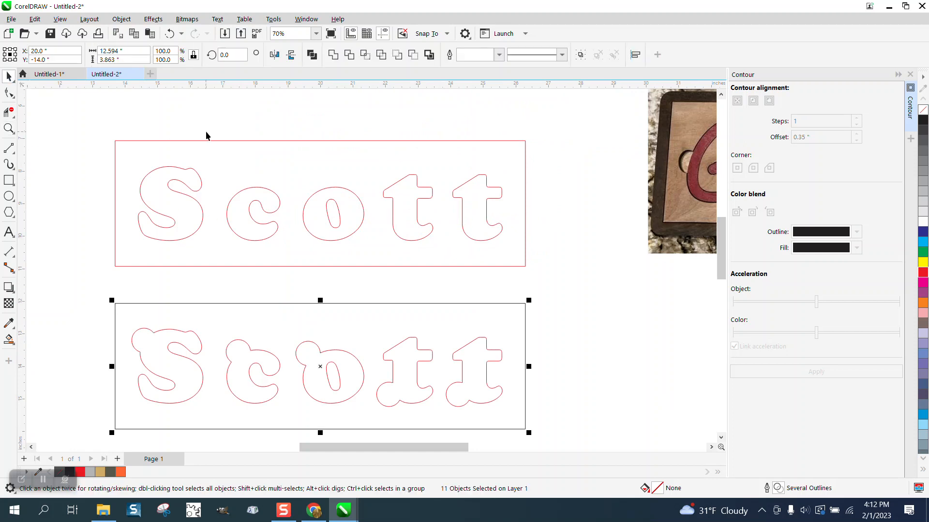
pyautogui.click(197, 178)
pyautogui.click(195, 174)
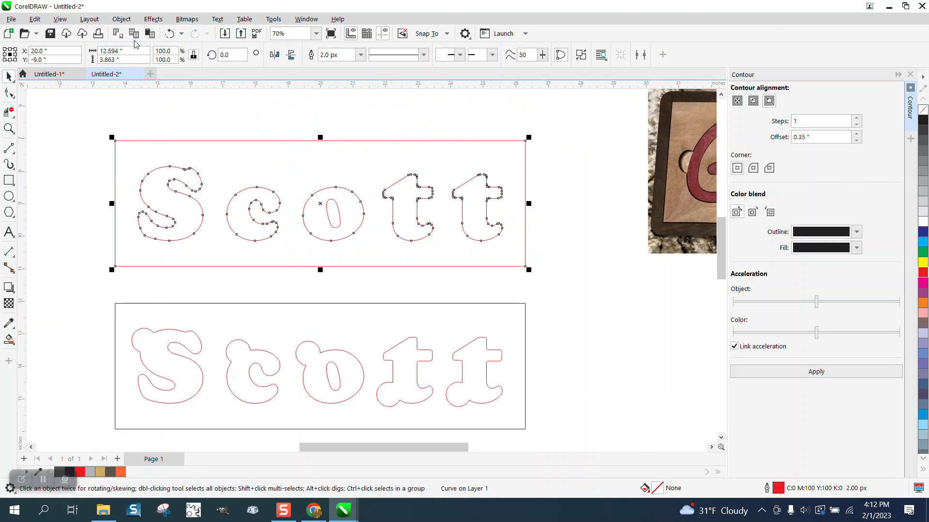
pyautogui.click(121, 18)
pyautogui.click(160, 280)
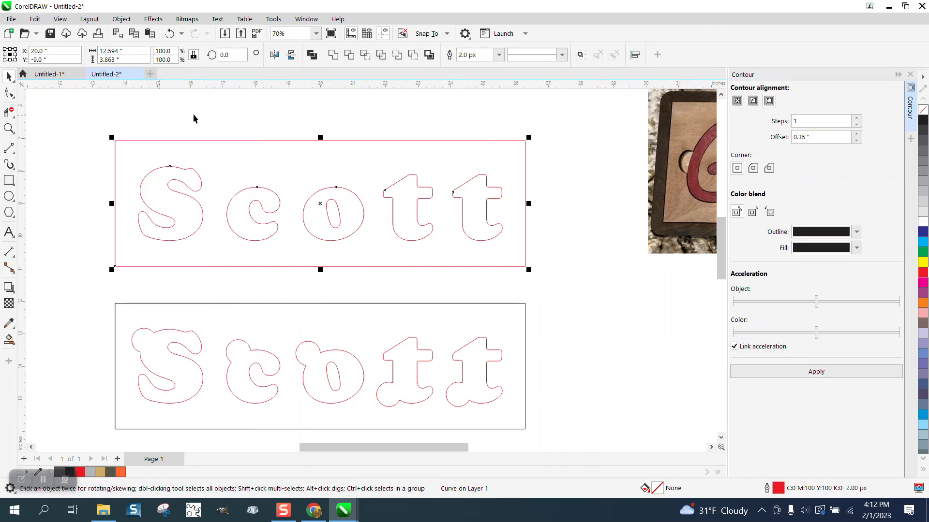
pyautogui.click(193, 115)
# Nest the "S", "c" and the "o" with its inner opening closely together in the left end of the top rectangle
pyautogui.moveTo(198, 177); pyautogui.dragTo(181, 154)
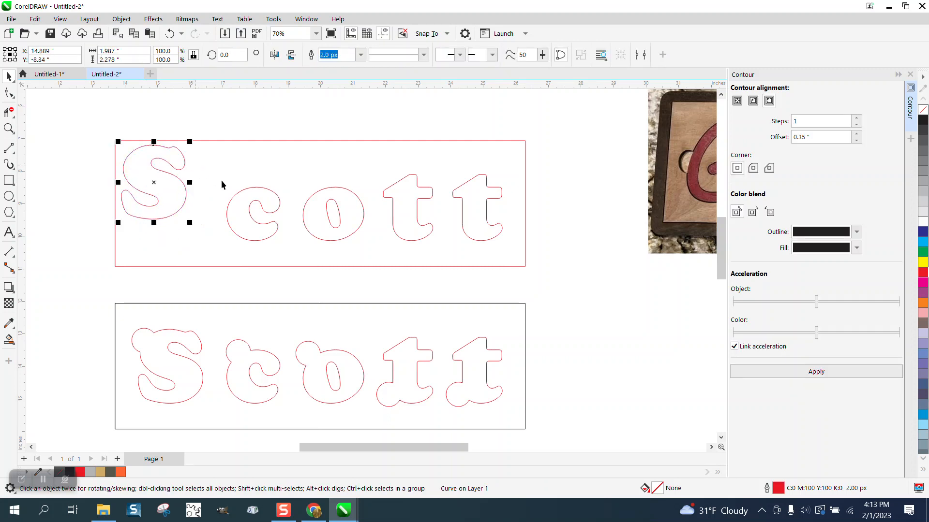
pyautogui.moveTo(224, 225); pyautogui.dragTo(178, 241)
pyautogui.moveTo(305, 224); pyautogui.dragTo(232, 179)
pyautogui.click(169, 33)
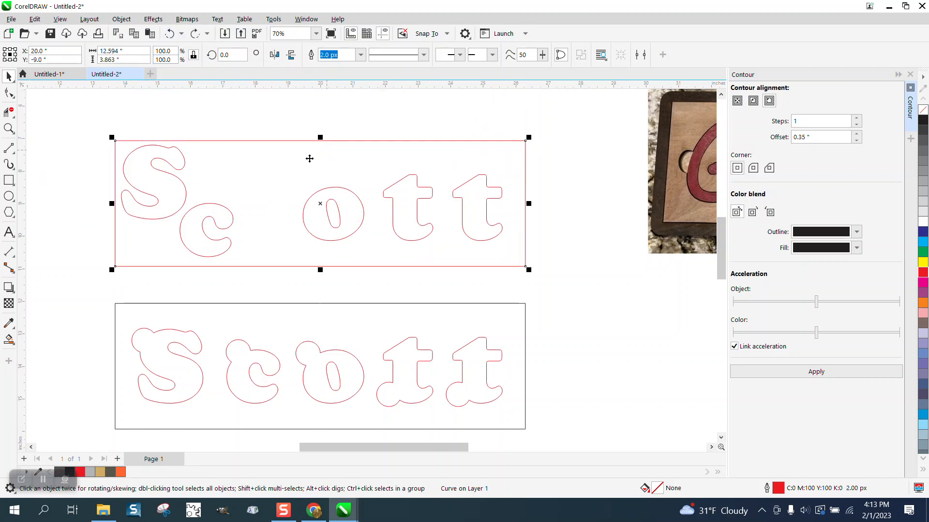
pyautogui.moveTo(288, 123); pyautogui.dragTo(372, 252)
pyautogui.moveTo(338, 213); pyautogui.dragTo(227, 173)
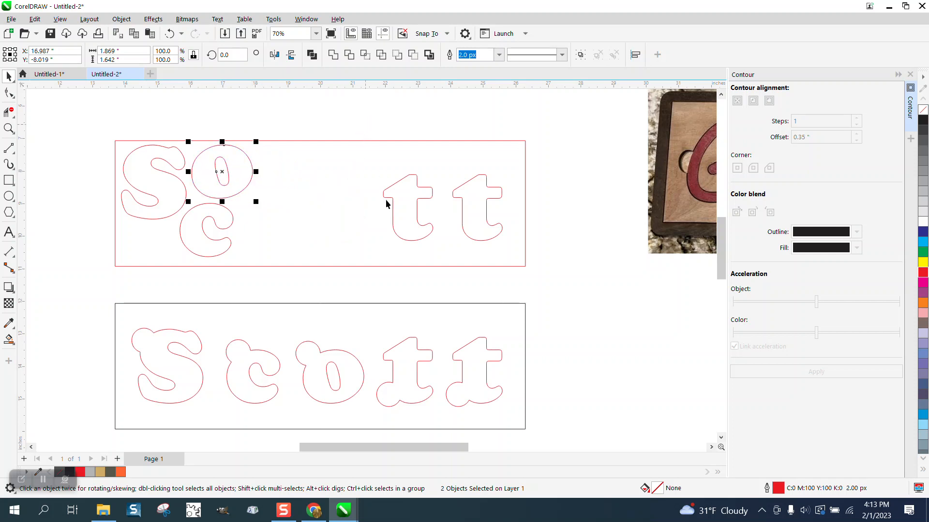
# Move the first "t" beside the "o" and the last "t" beside the "c" to complete the compact letter layout
pyautogui.moveTo(370, 130); pyautogui.dragTo(437, 257)
pyautogui.moveTo(407, 210); pyautogui.dragTo(281, 181)
pyautogui.click(503, 213)
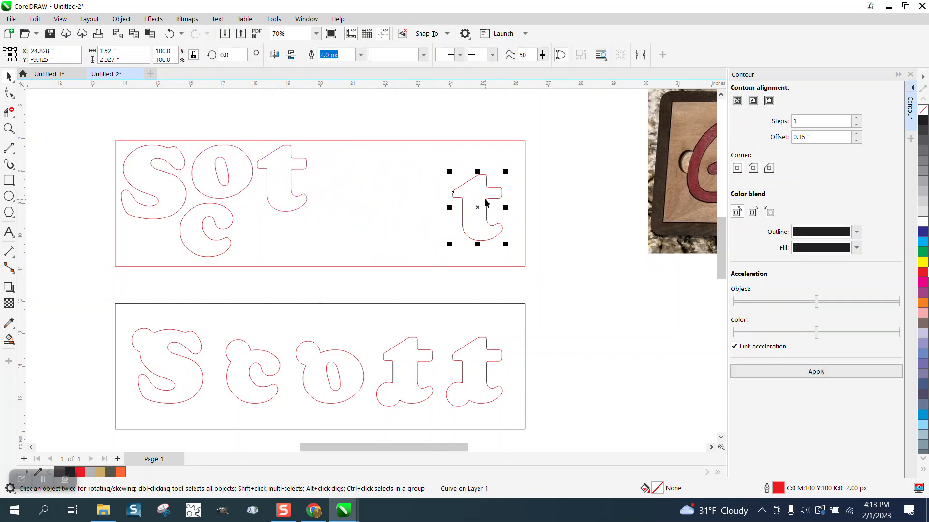
pyautogui.moveTo(477, 208); pyautogui.dragTo(216, 217)
pyautogui.click(299, 211)
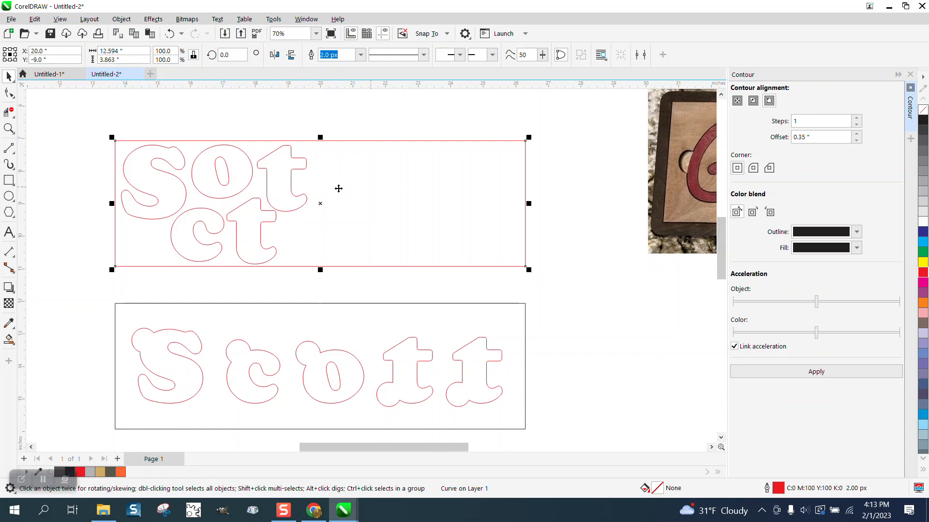
pyautogui.click(11, 342)
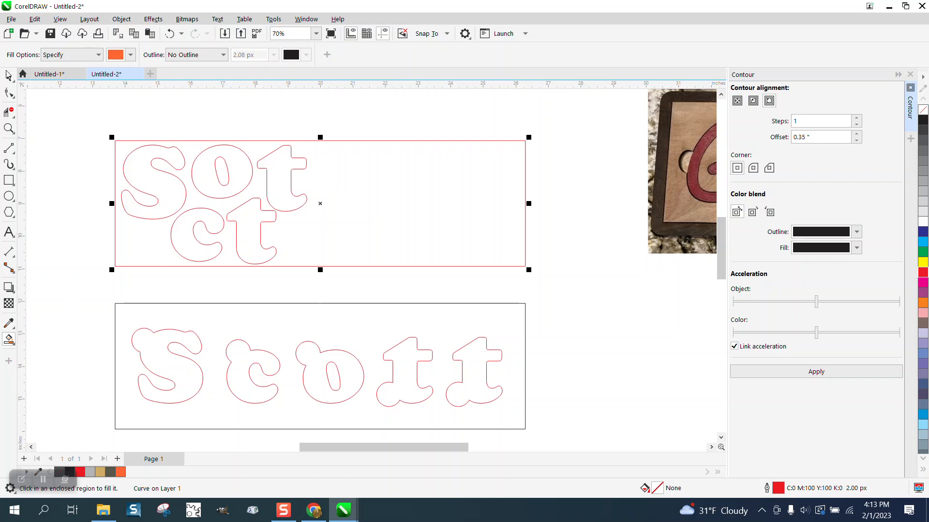
pyautogui.press('space')
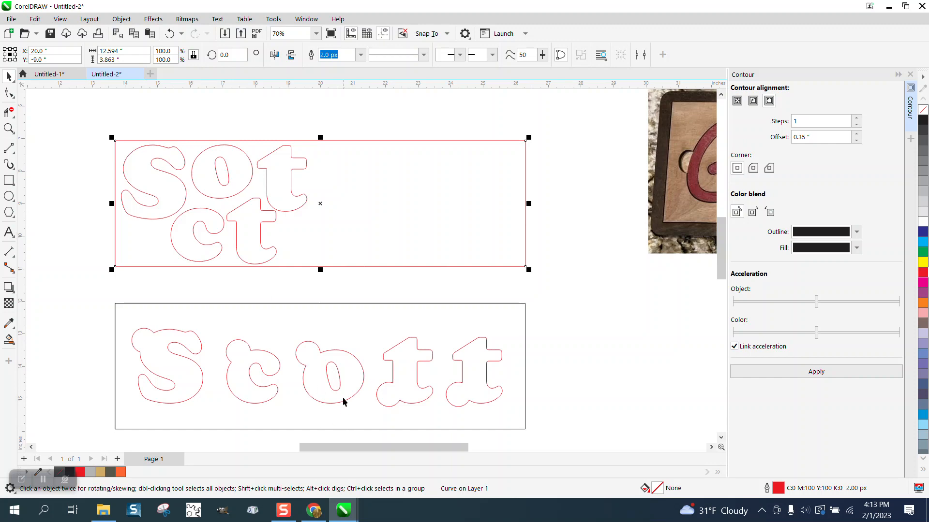
pyautogui.scroll(-2, 322, 323)
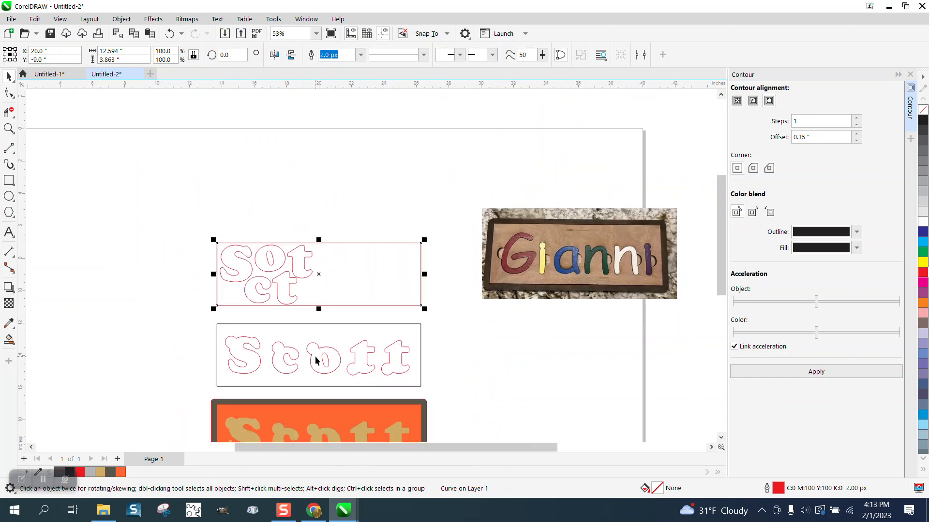
pyautogui.scroll(2, 323, 336)
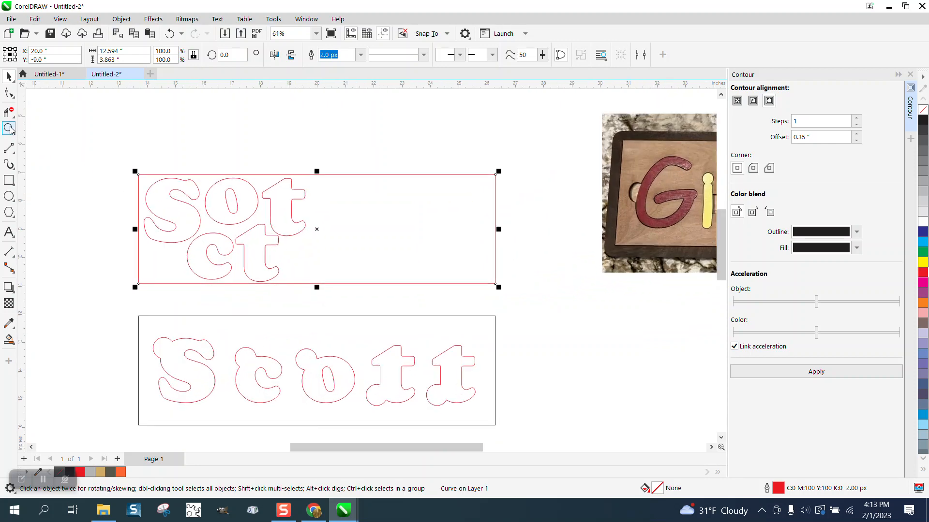
# Smart Fill the "S" in the top rectangle with blue and no outline
pyautogui.click(9, 128)
pyautogui.moveTo(120, 150); pyautogui.dragTo(415, 299)
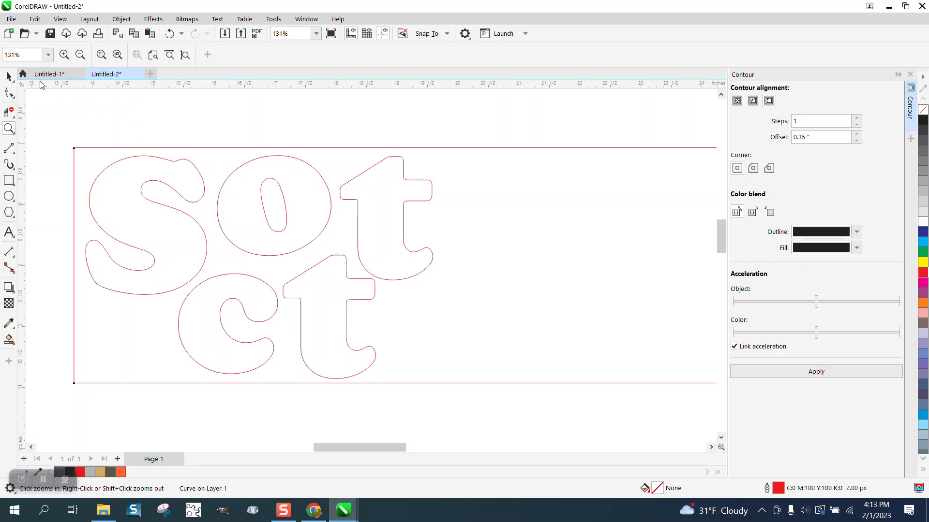
pyautogui.click(9, 76)
pyautogui.scroll(-1, 216, 143)
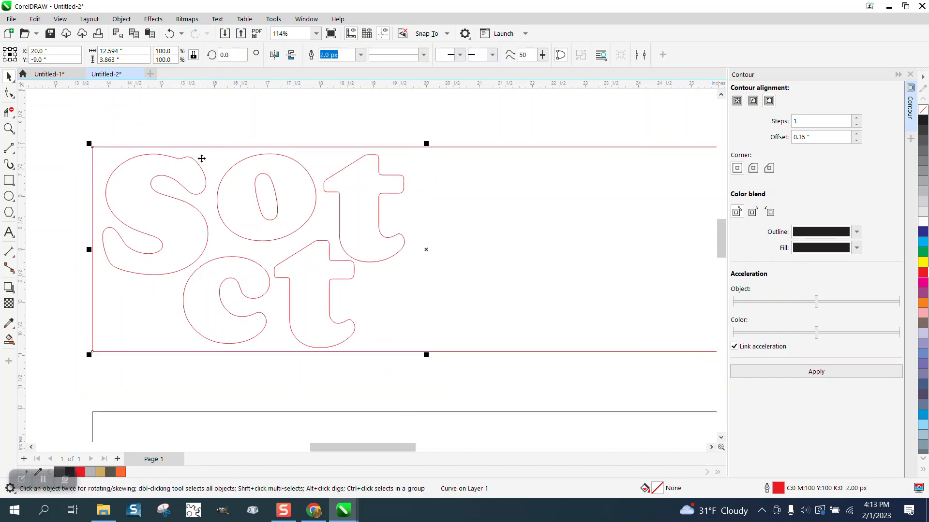
pyautogui.click(10, 324)
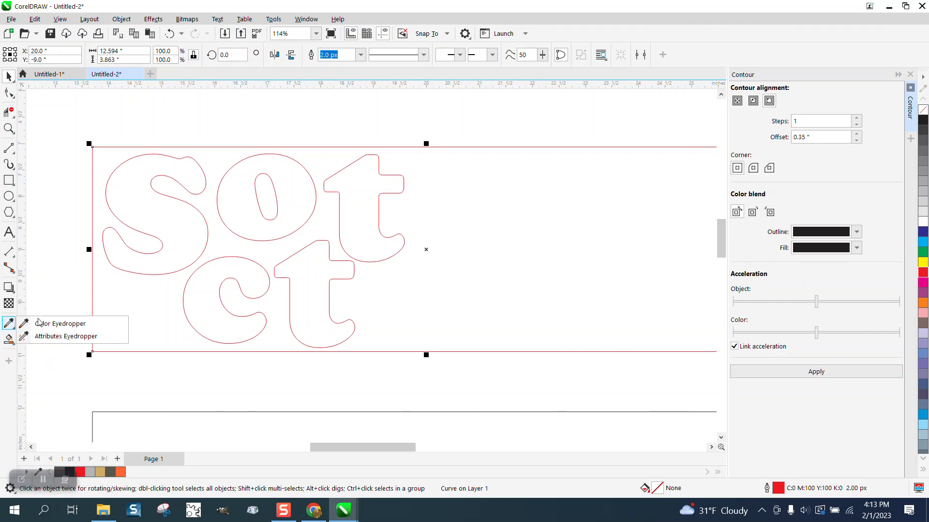
pyautogui.click(9, 341)
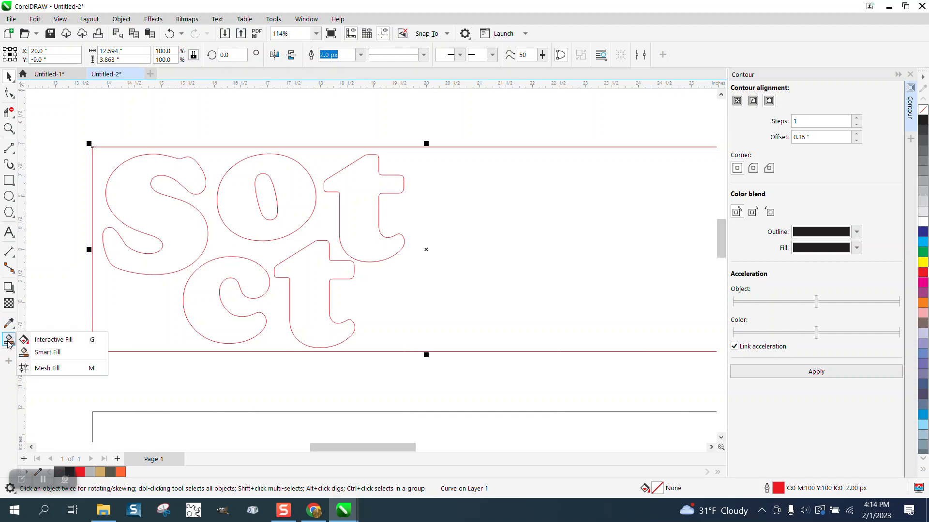
pyautogui.click(47, 352)
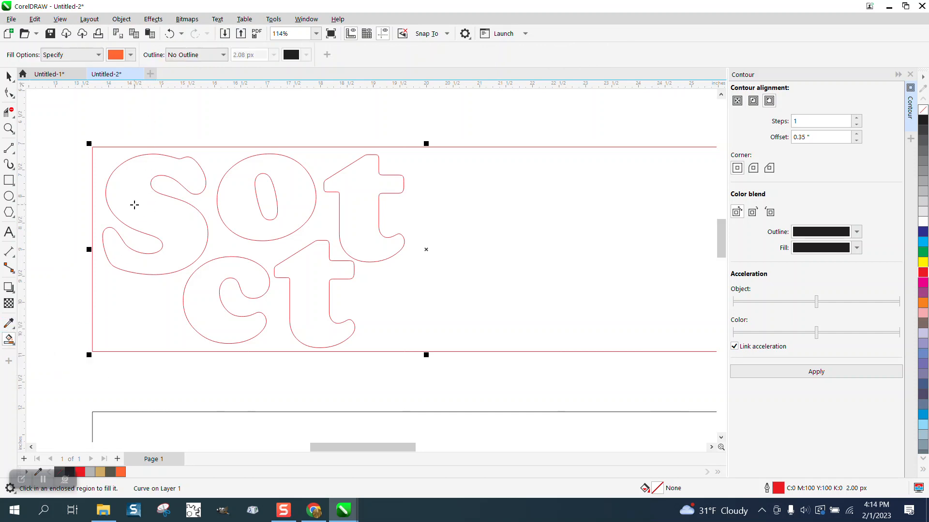
pyautogui.click(130, 54)
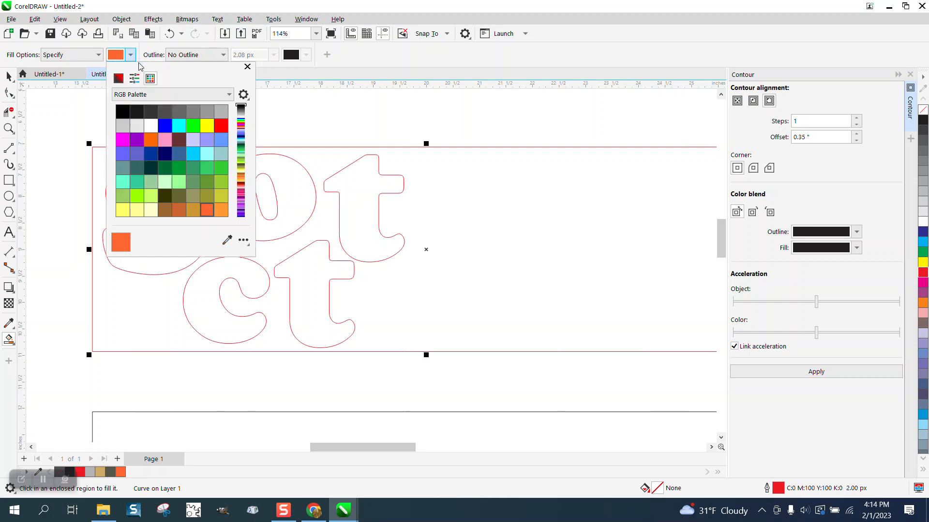
pyautogui.click(164, 125)
pyautogui.click(187, 253)
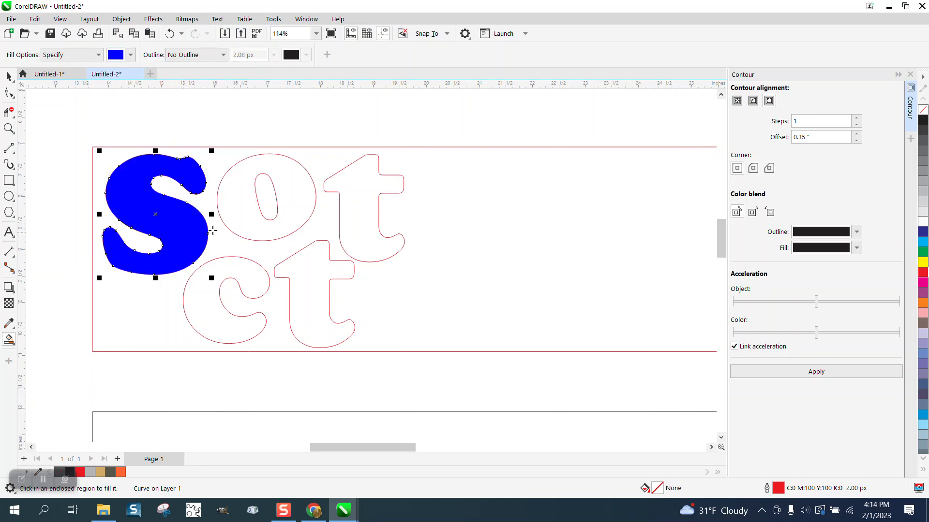
# Smart Fill the "o" with green and the "t" beside it with yellow, both without outlines
pyautogui.click(130, 55)
pyautogui.click(193, 126)
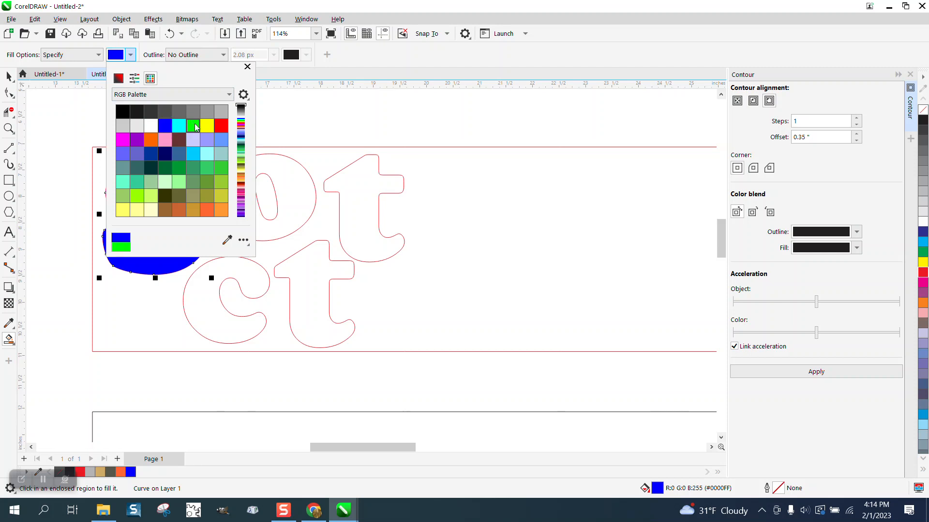
pyautogui.click(261, 157)
pyautogui.click(130, 54)
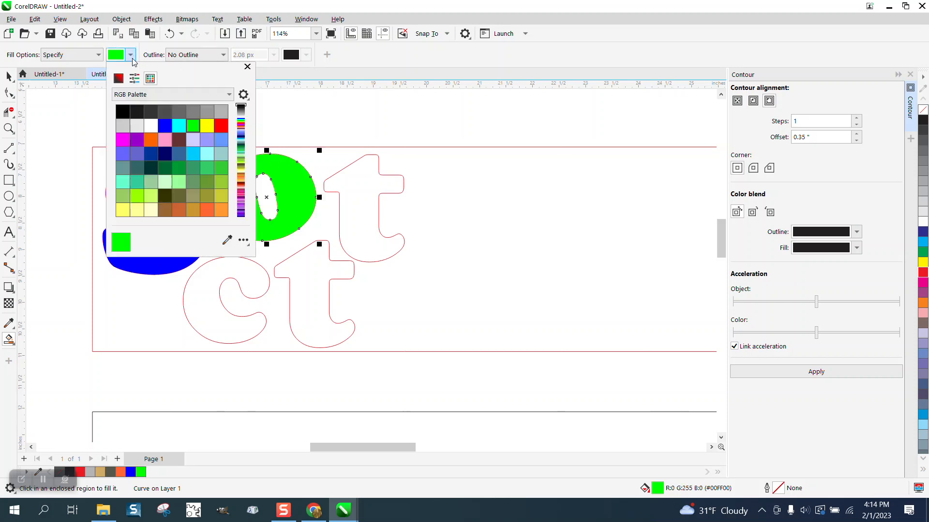
pyautogui.click(207, 126)
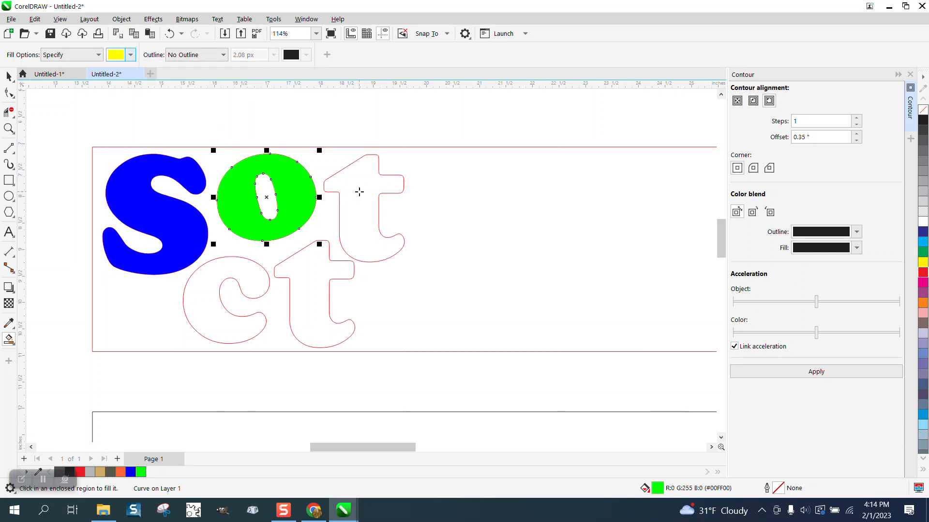
pyautogui.click(358, 191)
# Smart Fill the "c" with magenta and the lower "t" with light blue (#6699FF), both without outlines
pyautogui.click(131, 55)
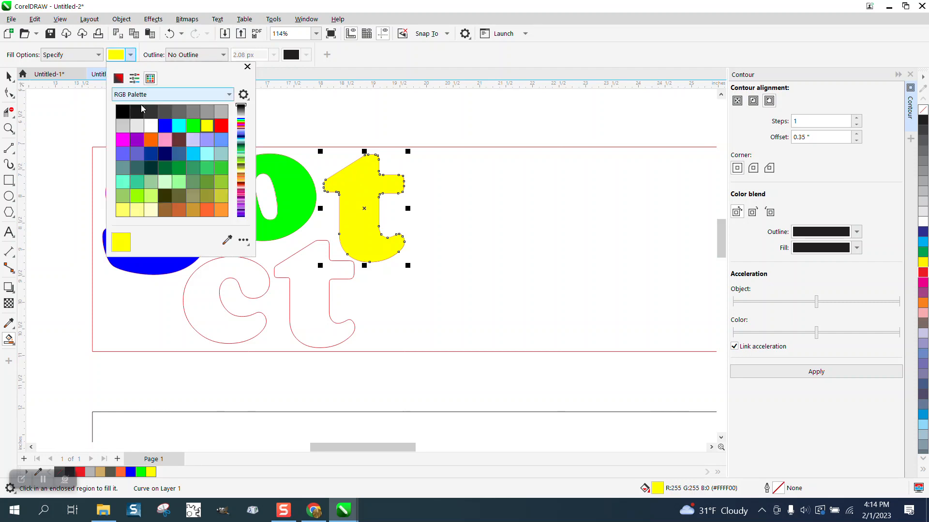
pyautogui.click(123, 140)
pyautogui.click(232, 264)
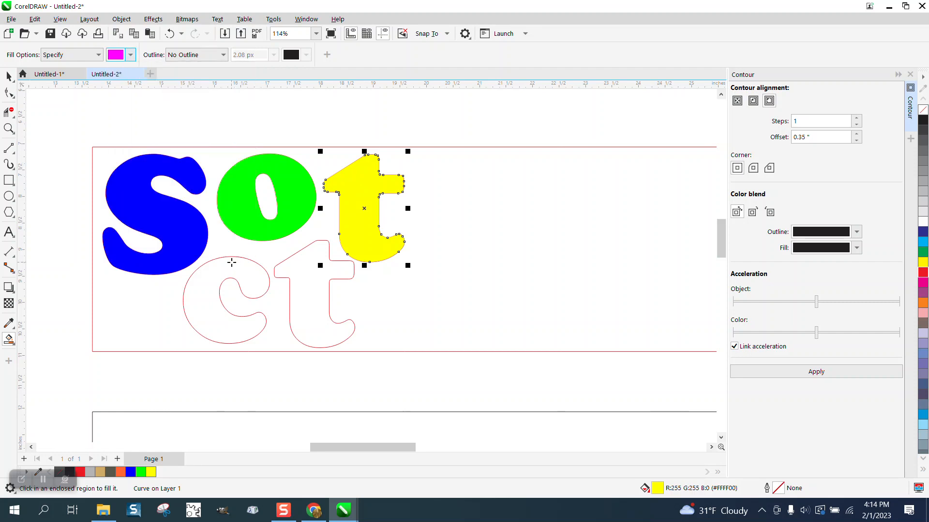
pyautogui.click(229, 261)
pyautogui.click(131, 55)
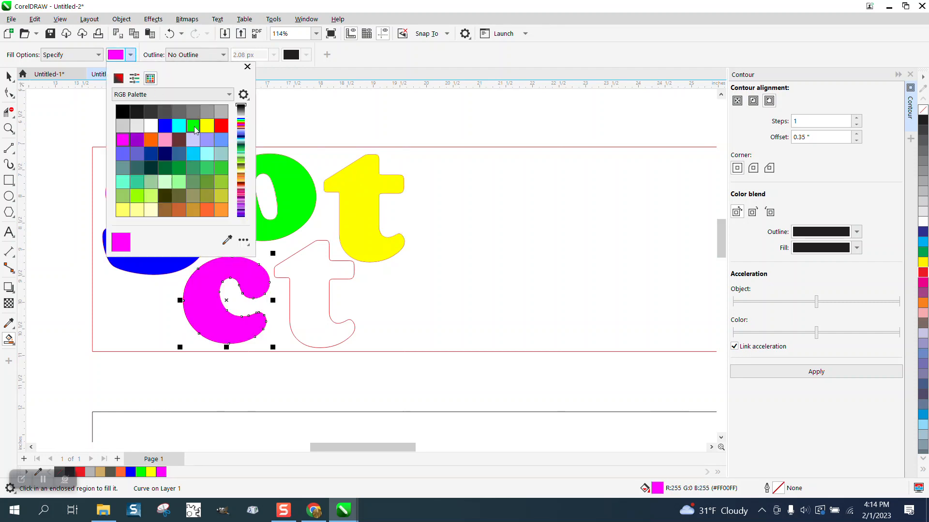
pyautogui.click(220, 141)
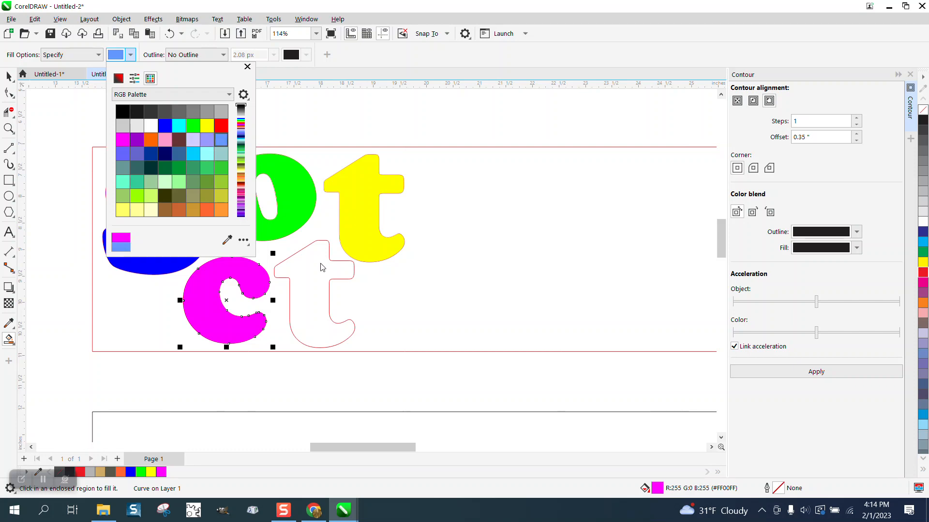
pyautogui.click(322, 267)
pyautogui.click(321, 266)
pyautogui.click(9, 75)
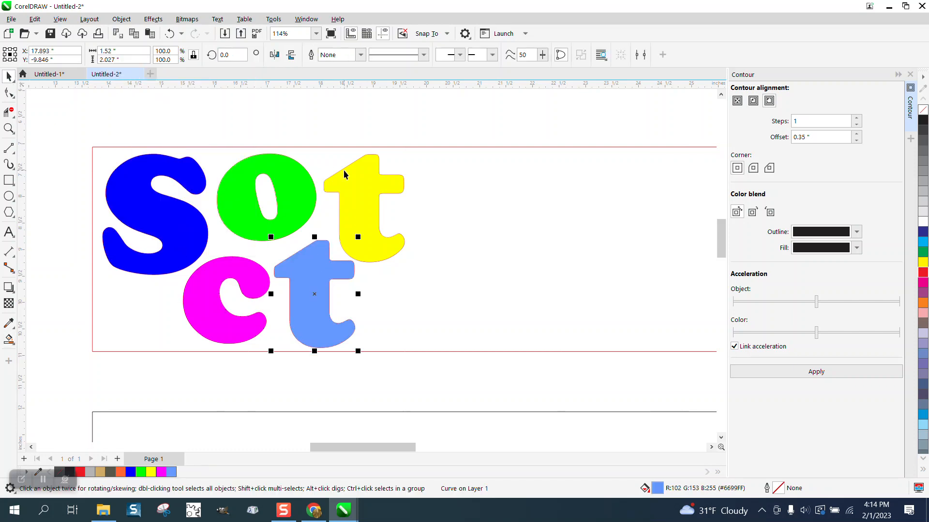
pyautogui.scroll(-4, 344, 169)
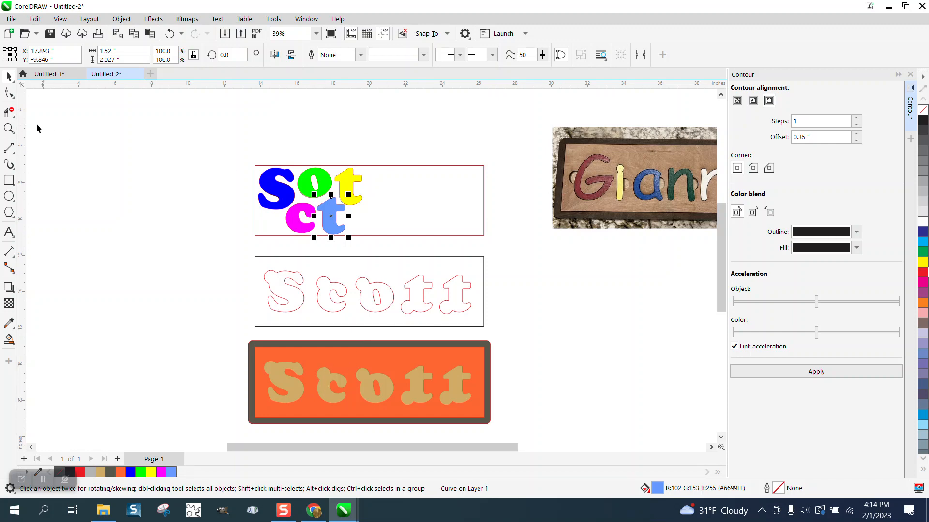
pyautogui.click(9, 128)
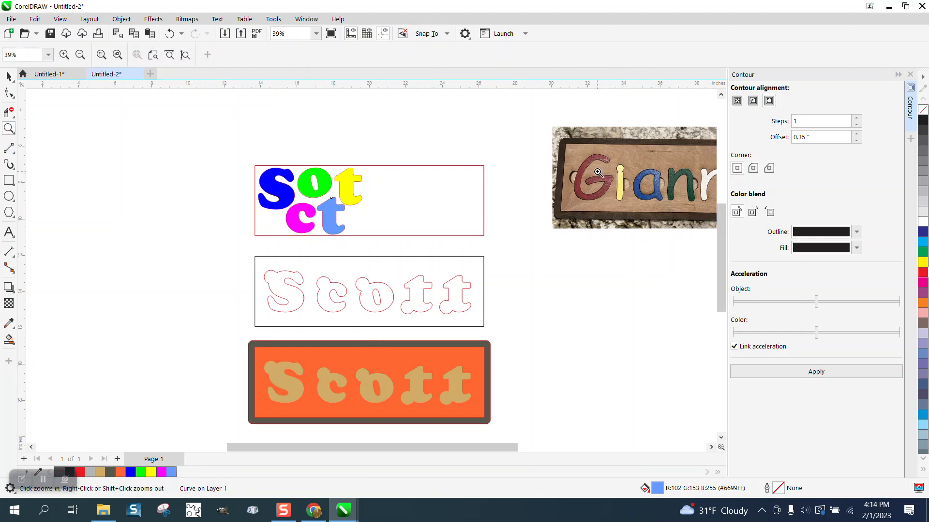
# Examine the finger holes beside the "G" and "i" in the reference photo of the finished wooden puzzle
pyautogui.moveTo(556, 165); pyautogui.dragTo(648, 220)
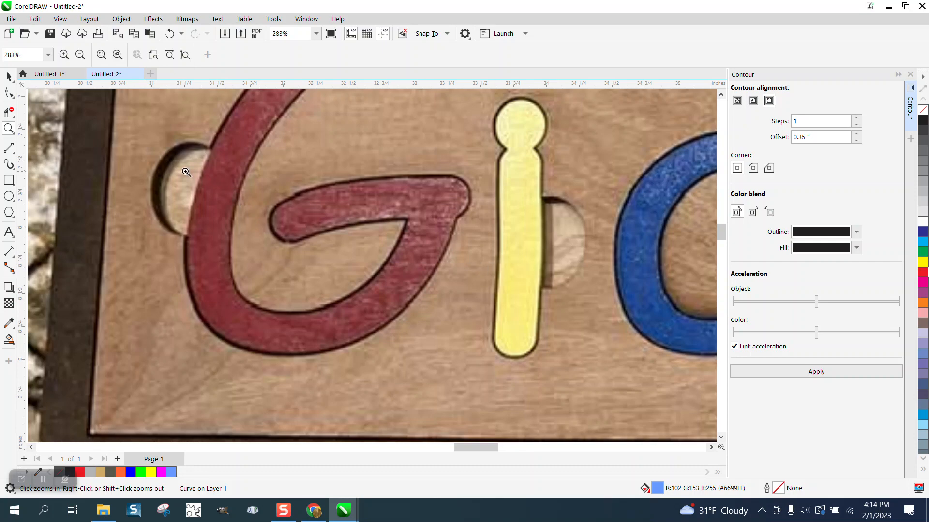
pyautogui.scroll(-5, 185, 180)
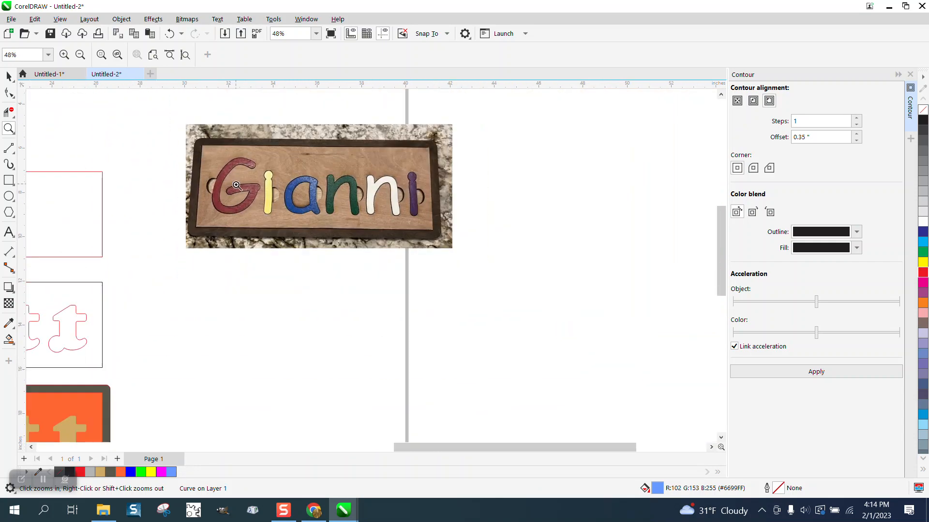
pyautogui.moveTo(119, 291); pyautogui.dragTo(196, 325)
pyautogui.scroll(-2, 248, 286)
pyautogui.scroll(-3, 266, 296)
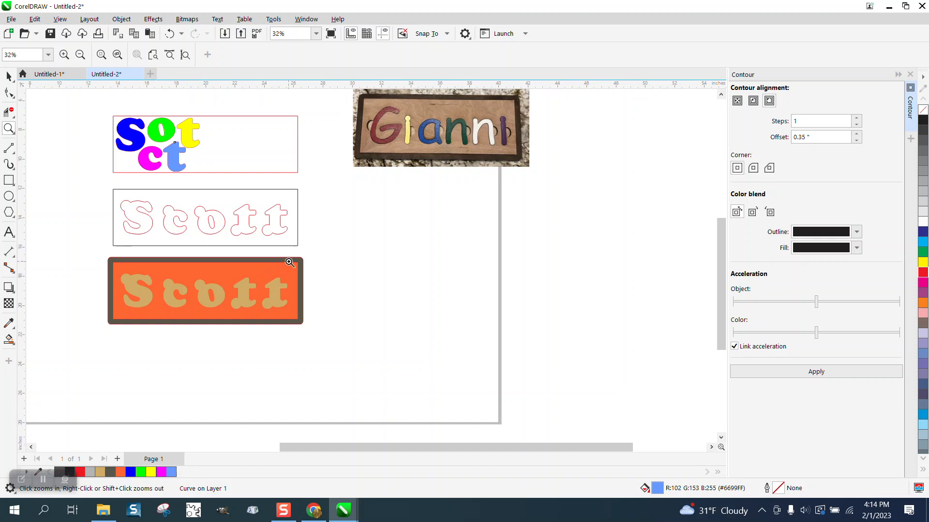
# Move the coloured letters below the framed board and place the blue "S" fill over the board's "S" cut-out
pyautogui.click(9, 76)
pyautogui.moveTo(102, 107); pyautogui.dragTo(218, 180)
pyautogui.moveTo(162, 145); pyautogui.dragTo(151, 279)
pyautogui.click(157, 341)
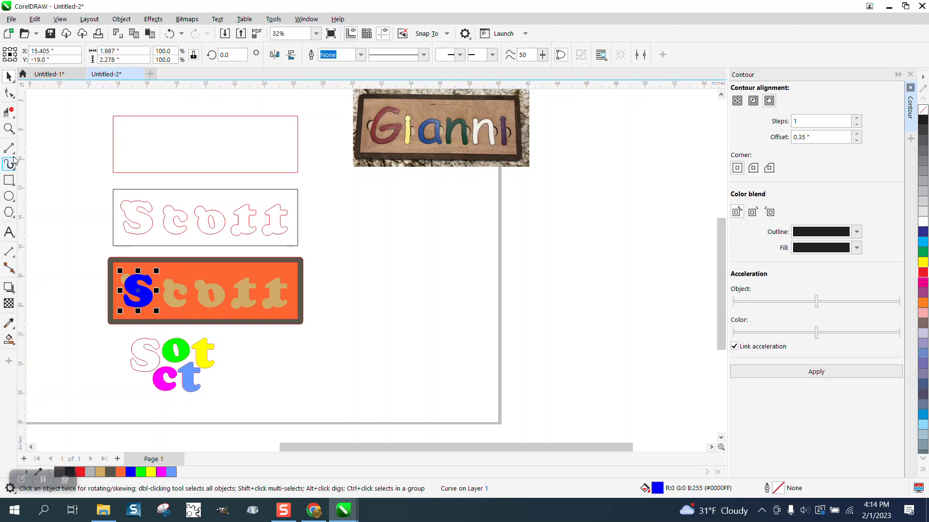
# Inspect how the blue "S" sits over its finger-hole cut-out and compare it with the reference photo
pyautogui.click(10, 129)
pyautogui.moveTo(106, 254); pyautogui.dragTo(232, 340)
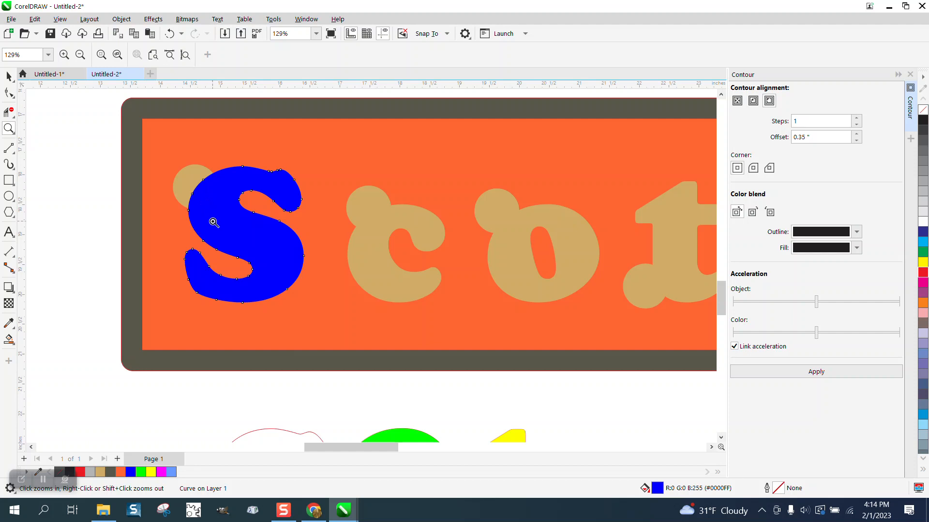
pyautogui.scroll(-1, 217, 226)
pyautogui.scroll(-1, 219, 226)
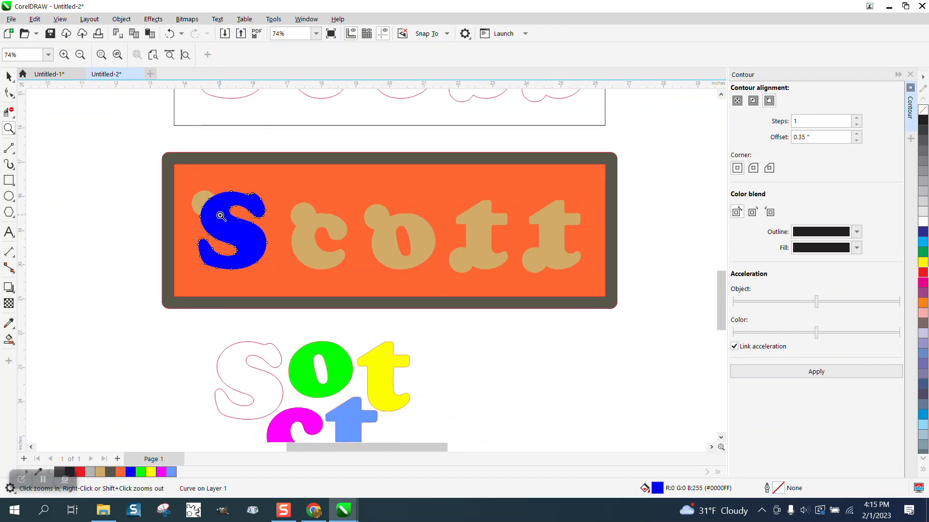
pyautogui.scroll(-2, 220, 216)
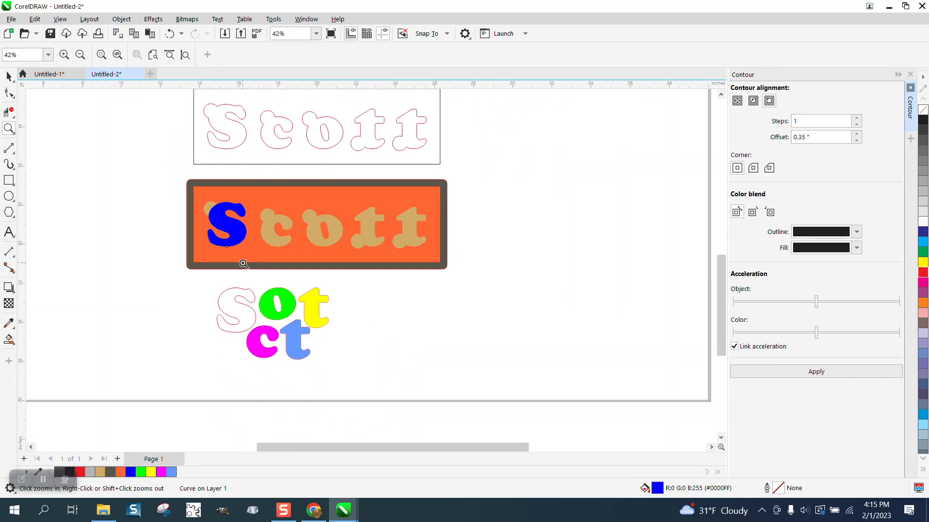
pyautogui.scroll(-3, 237, 265)
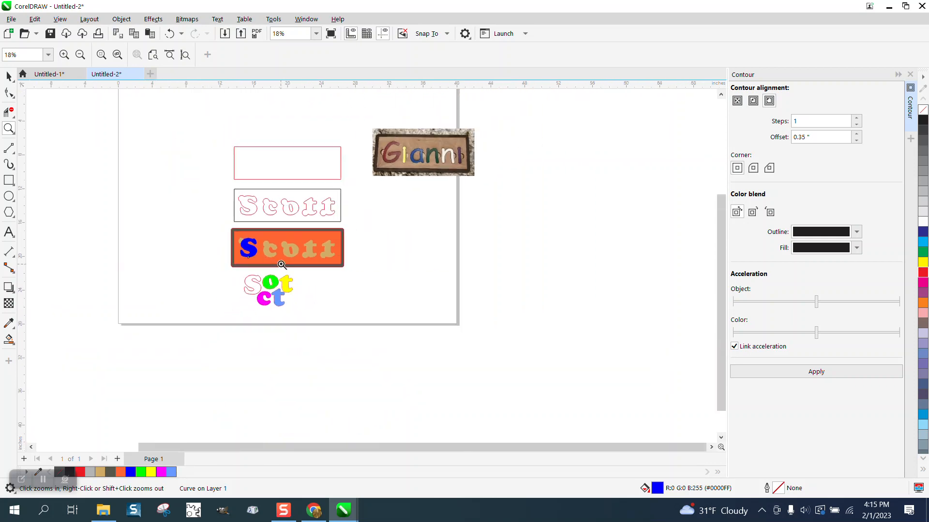
pyautogui.moveTo(362, 125); pyautogui.dragTo(511, 196)
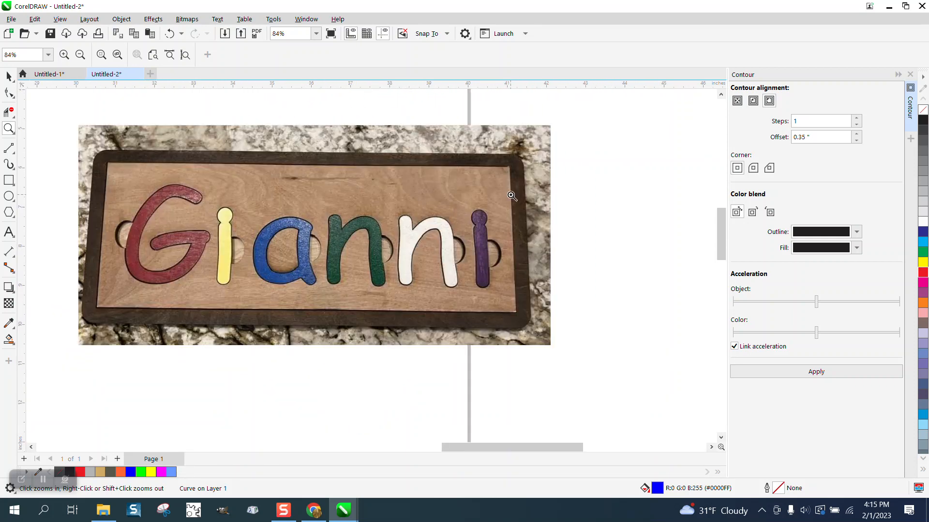